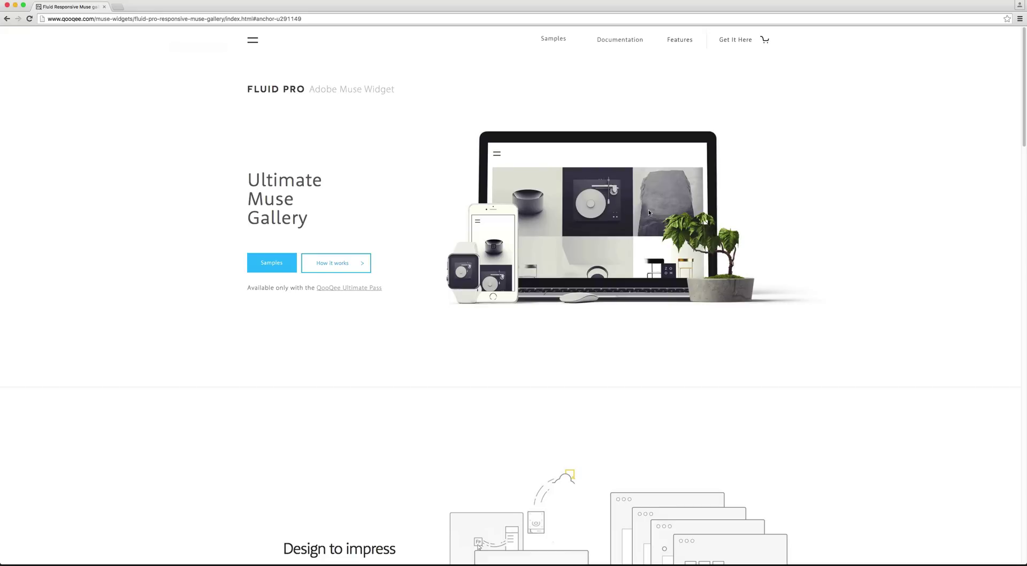
- Switch to Adobe Muse and place the Fluid Pro widget from the library horizontally centred on the Home page
{"action": "key", "text": "super+Tab"}
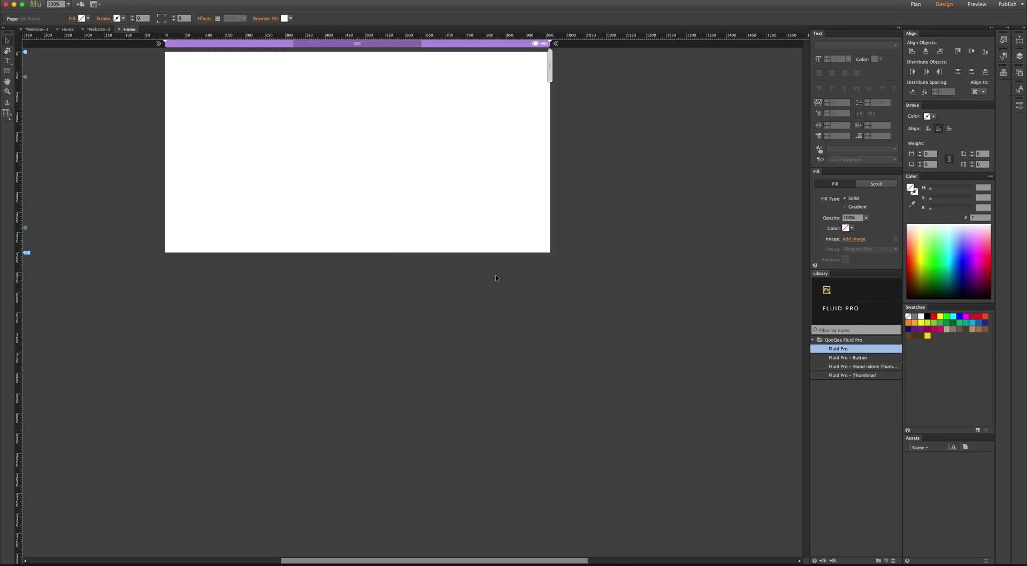
{"action": "left_click_drag", "start_coordinate": [850, 354], "coordinate": [205, 114]}
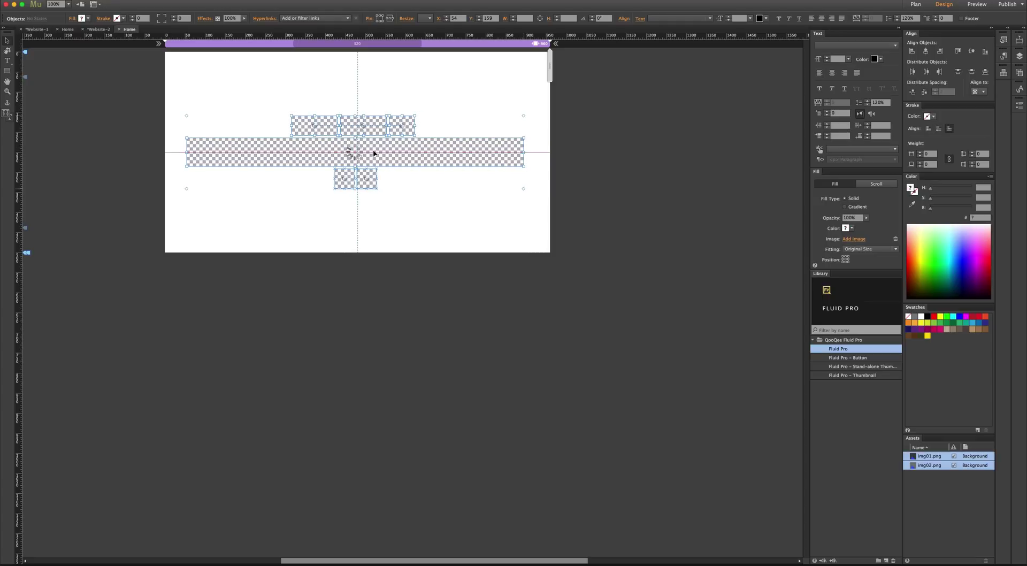
{"action": "left_click", "coordinate": [401, 113]}
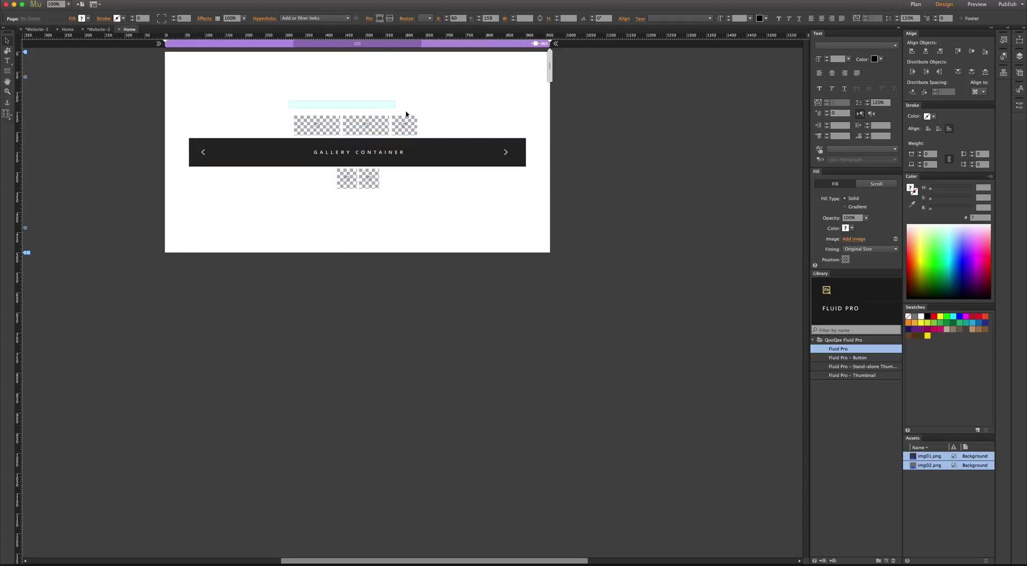
{"action": "left_click", "coordinate": [454, 151]}
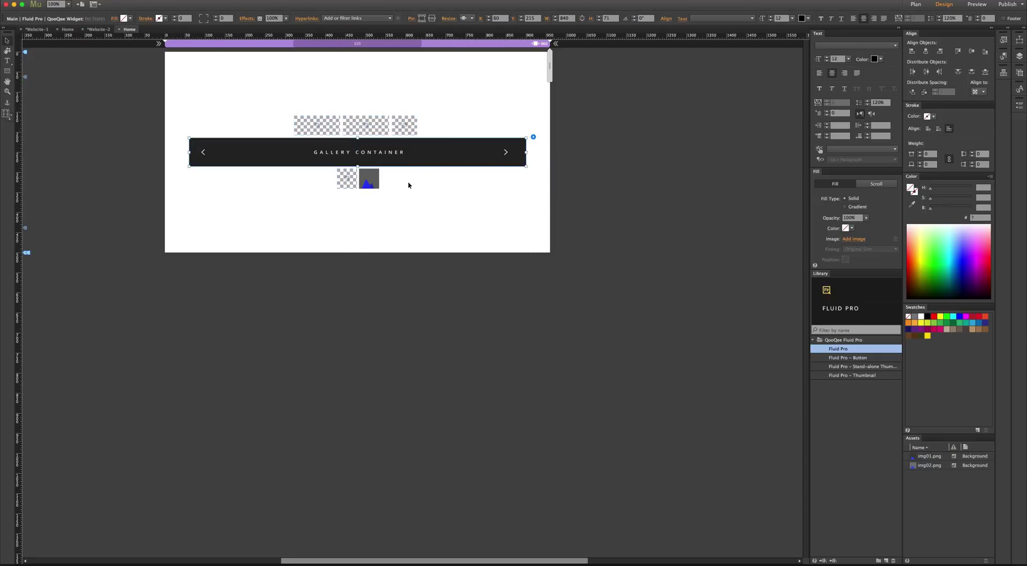
{"action": "left_click", "coordinate": [399, 196]}
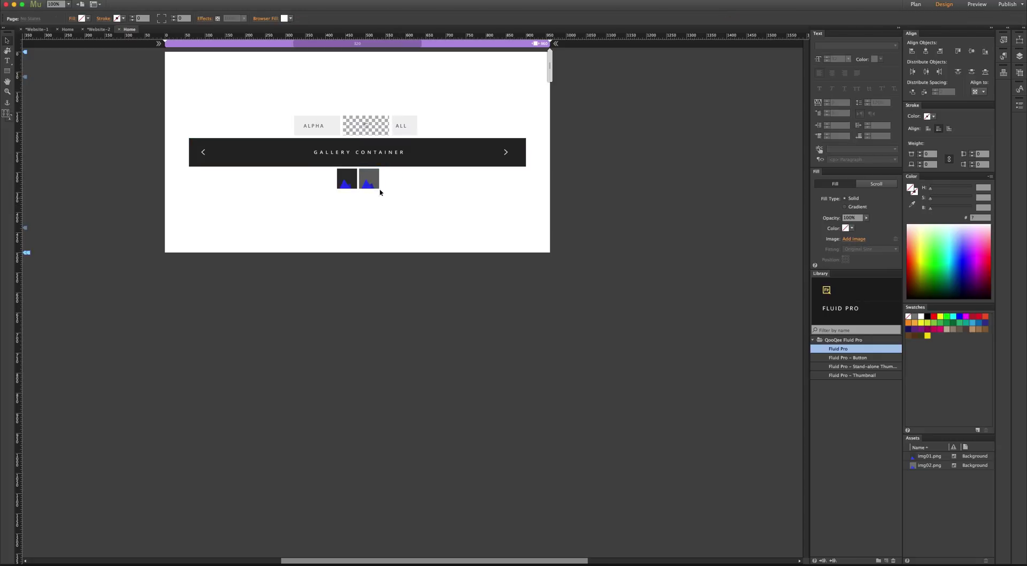
- Duplicate both gallery thumbnails together and place the copies just beside the originals in the same row
{"action": "left_click", "coordinate": [381, 178]}
{"action": "left_click_drag", "start_coordinate": [380, 177], "coordinate": [357, 178]}
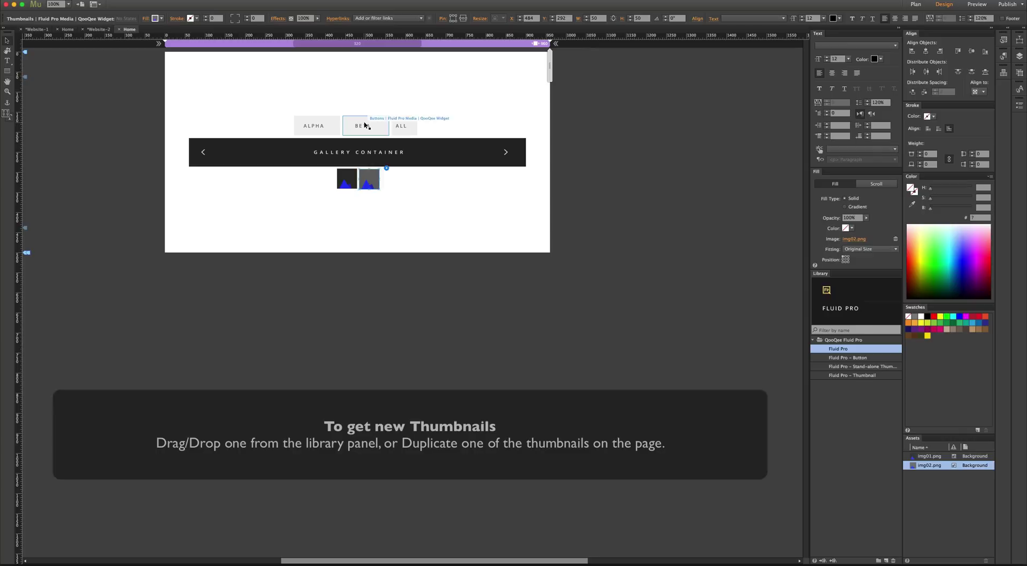
{"action": "left_click", "coordinate": [366, 126]}
{"action": "left_click", "coordinate": [369, 179]}
{"action": "left_click", "coordinate": [355, 188], "text": "shift"}
{"action": "left_click_drag", "start_coordinate": [345, 185], "coordinate": [410, 196]}
- Fill the fourth thumbnail with image 010.jpg and the third thumbnail with image 009.jpg
{"action": "left_click", "coordinate": [415, 179]}
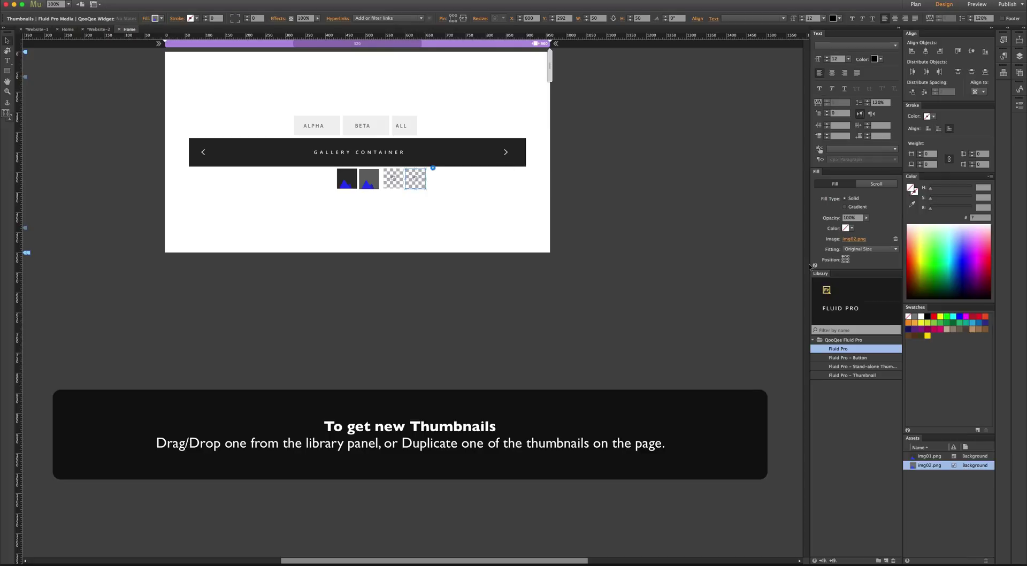
{"action": "left_click", "coordinate": [853, 239]}
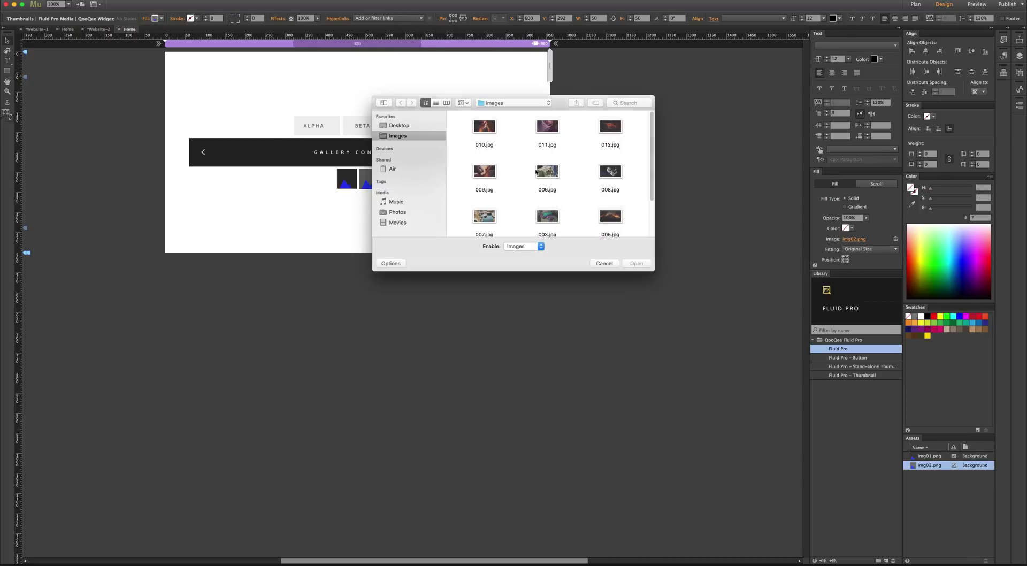
{"action": "double_click", "coordinate": [485, 126]}
{"action": "left_click", "coordinate": [393, 178]}
{"action": "left_click", "coordinate": [854, 238]}
{"action": "left_click", "coordinate": [485, 177]}
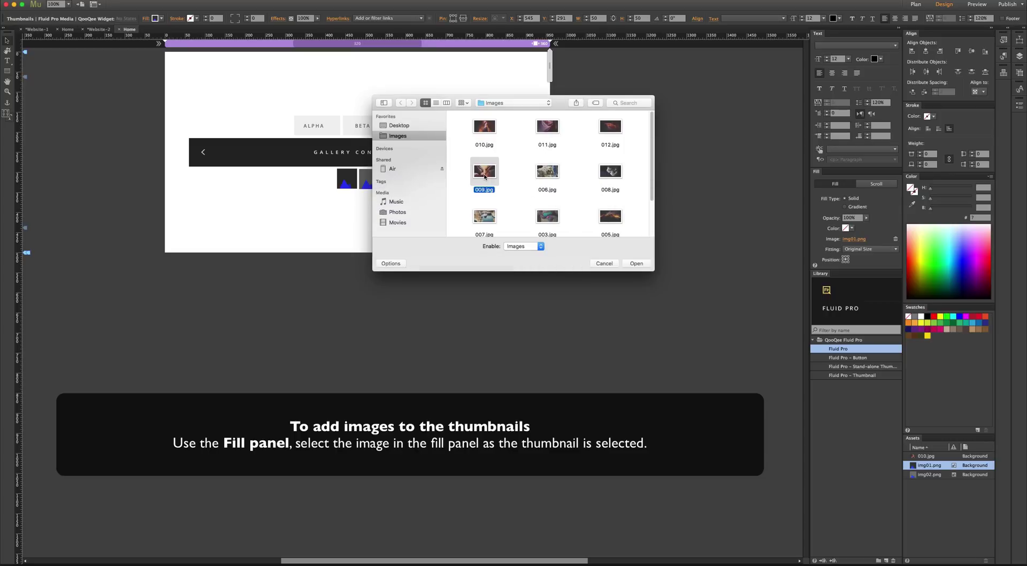
{"action": "double_click", "coordinate": [485, 177]}
- Fill the second thumbnail with image 007.jpg and the first thumbnail with image 005.jpg
{"action": "left_click", "coordinate": [853, 238]}
{"action": "double_click", "coordinate": [484, 220]}
{"action": "left_click", "coordinate": [339, 181]}
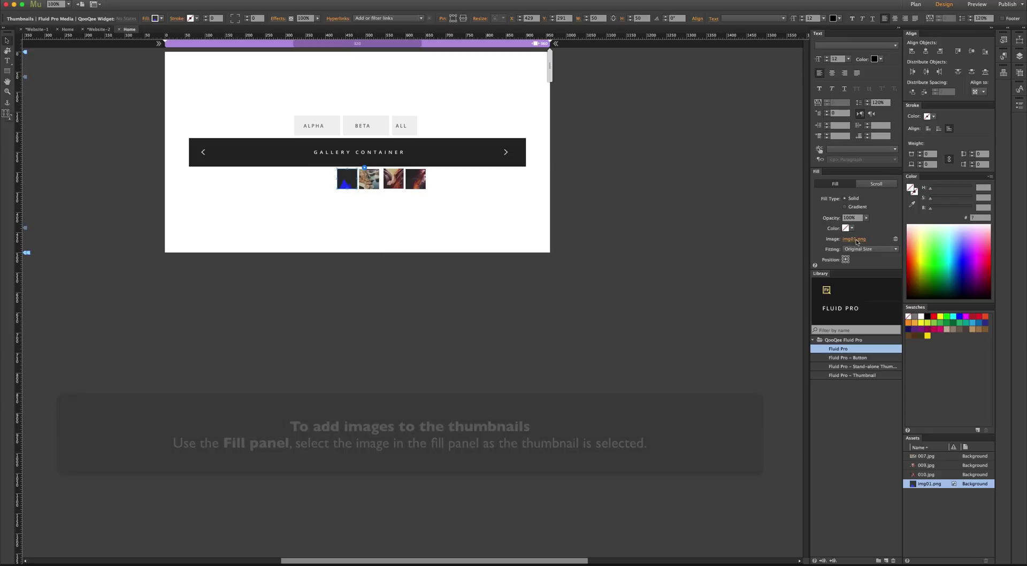
{"action": "left_click", "coordinate": [855, 239]}
{"action": "double_click", "coordinate": [611, 218]}
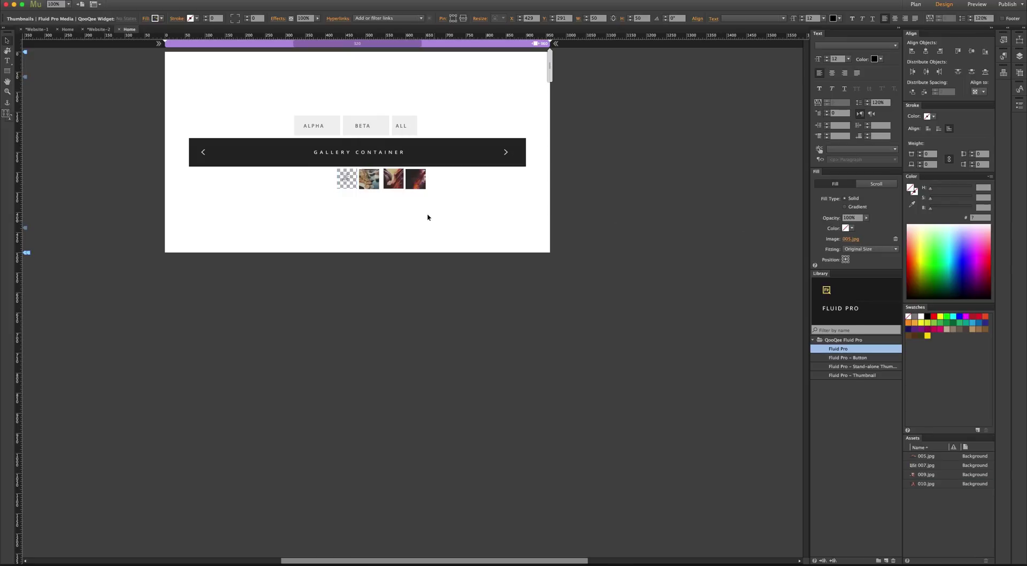
- Shift the row of four thumbnails left so that it sits more centrally under the gallery container
{"action": "key", "text": "Escape"}
{"action": "left_click_drag", "start_coordinate": [345, 179], "coordinate": [329, 178]}
{"action": "left_click", "coordinate": [456, 208]}
- Preview the page in the browser, check how the gallery fills the window, and return to the Muse design
{"action": "key", "text": "super+shift+e"}
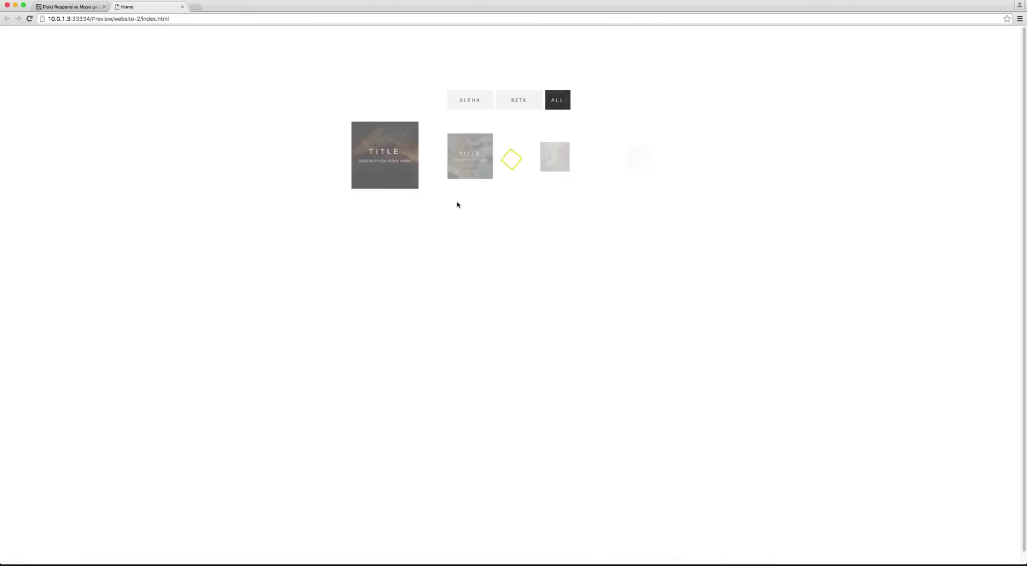
{"action": "key", "text": "super+Tab"}
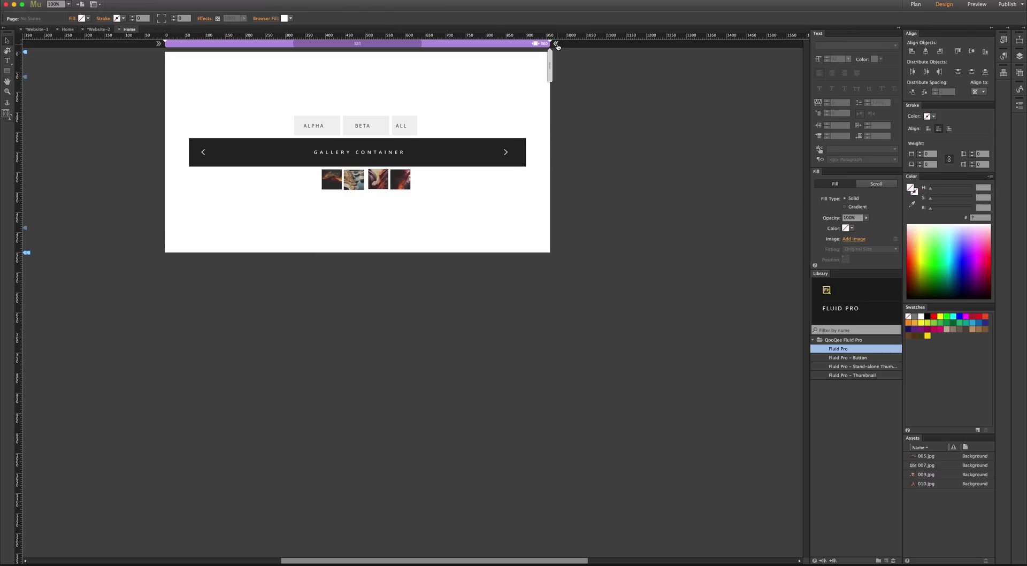
{"action": "key", "text": "super+shift+e"}
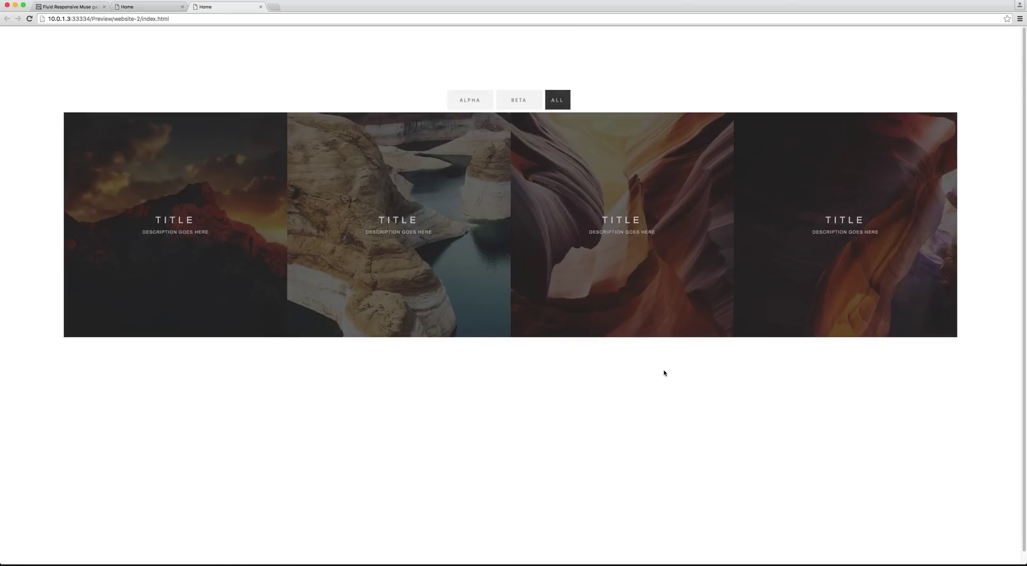
{"action": "key", "text": "super+Tab"}
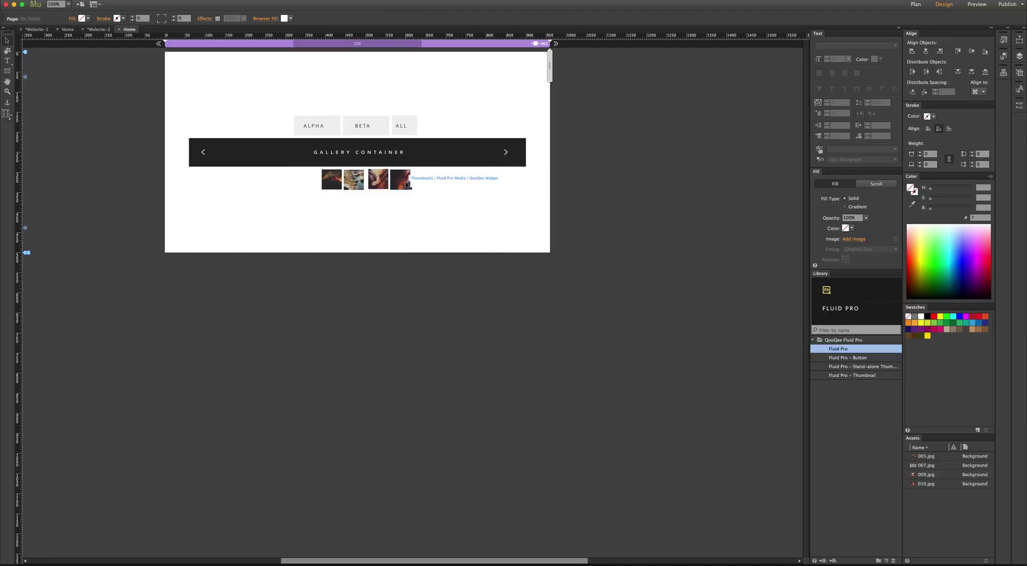
- Open the gallery container's widget options and examine the breakpoint settings and main controls
{"action": "left_click", "coordinate": [523, 152]}
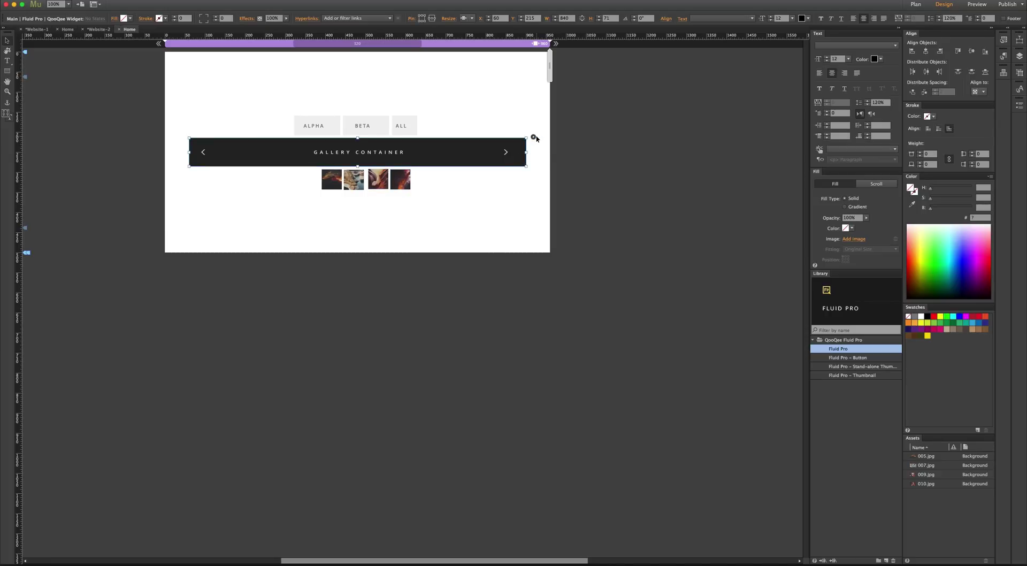
{"action": "left_click", "coordinate": [533, 138]}
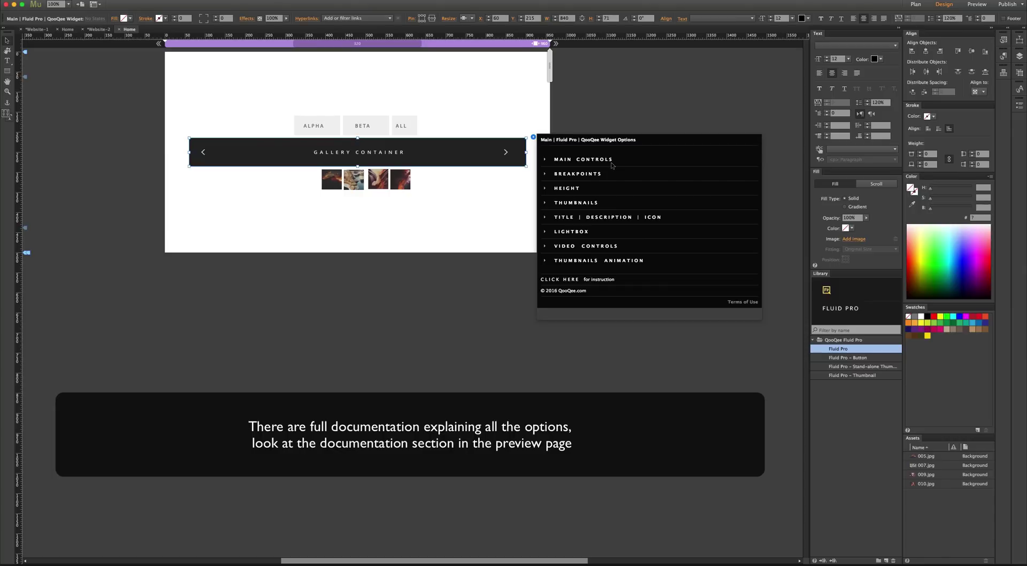
{"action": "left_click", "coordinate": [586, 174]}
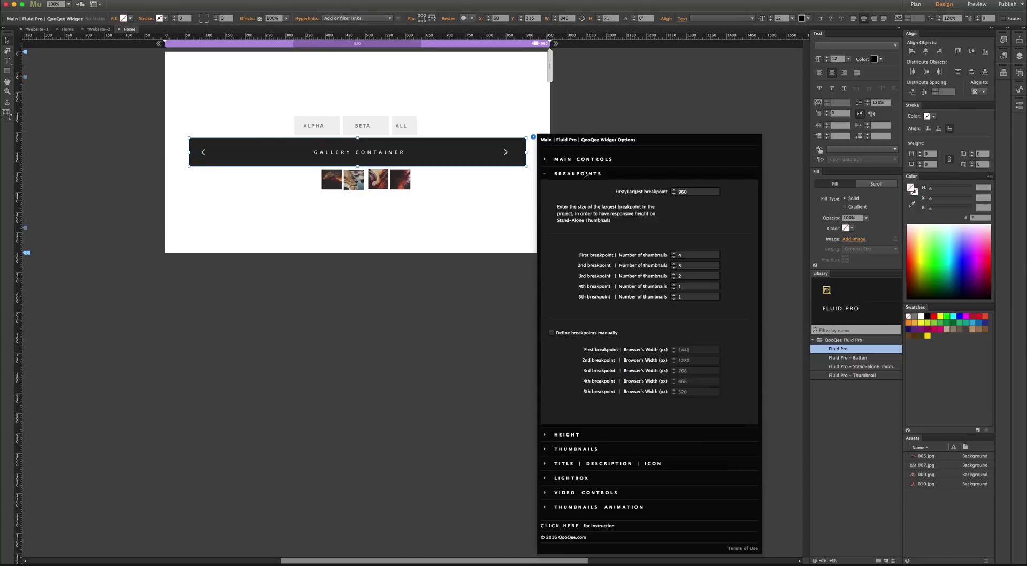
{"action": "left_click", "coordinate": [586, 161]}
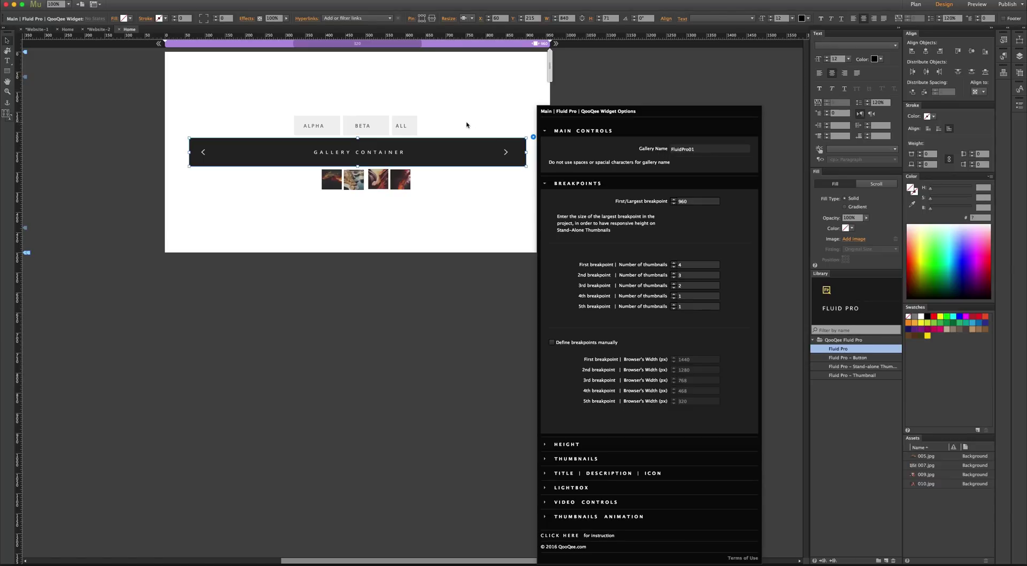
- Duplicate the whole gallery below the original and set the copied container's gallery name to FluidPro02
{"action": "left_click", "coordinate": [251, 203]}
{"action": "left_click_drag", "start_coordinate": [377, 125], "coordinate": [361, 233]}
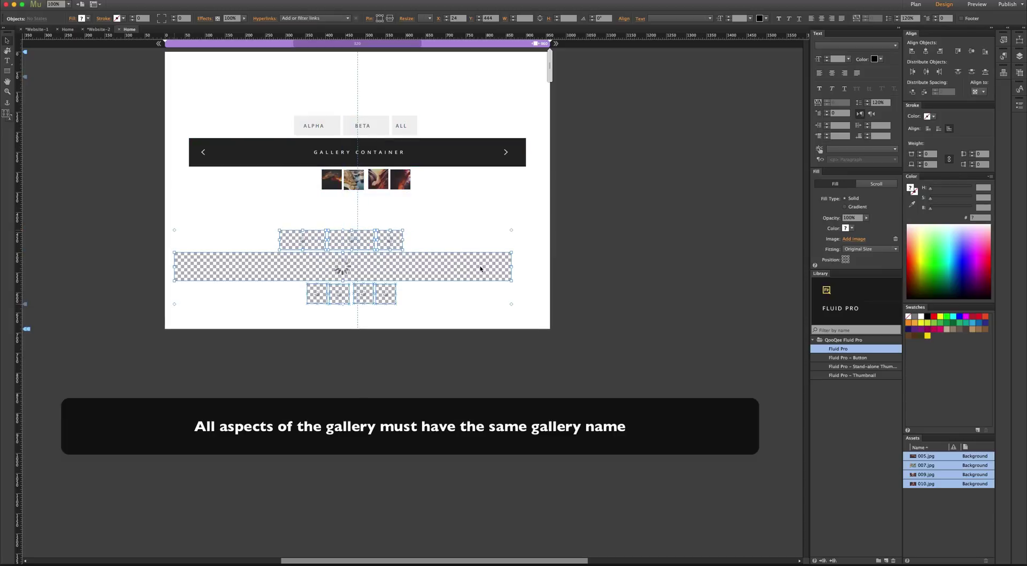
{"action": "left_click", "coordinate": [518, 257]}
{"action": "left_click", "coordinate": [518, 252]}
{"action": "left_click", "coordinate": [565, 274]}
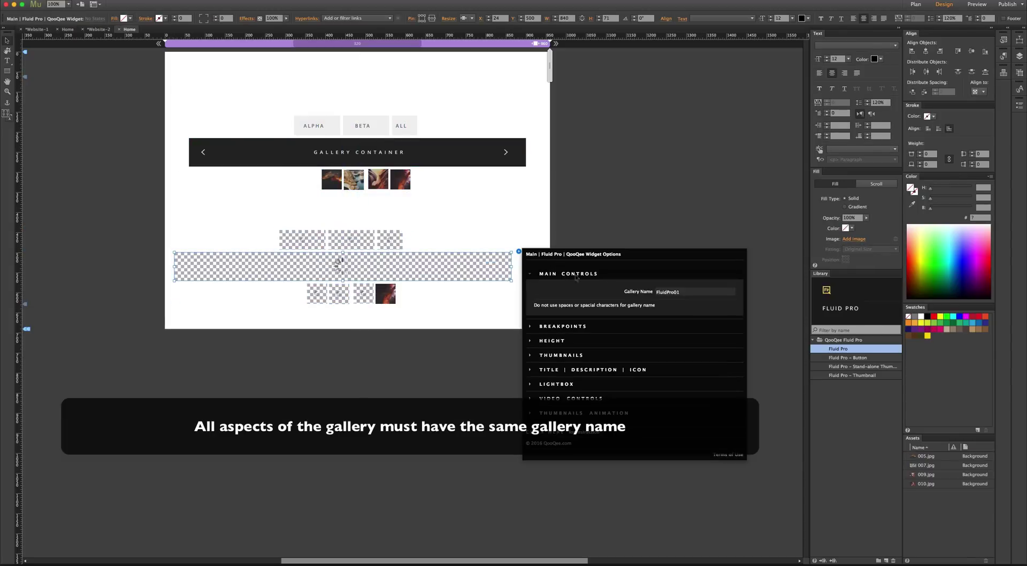
{"action": "left_click", "coordinate": [687, 292]}
{"action": "key", "text": "BackSpace"}
{"action": "type", "text": "2"}
{"action": "key", "text": "Return"}
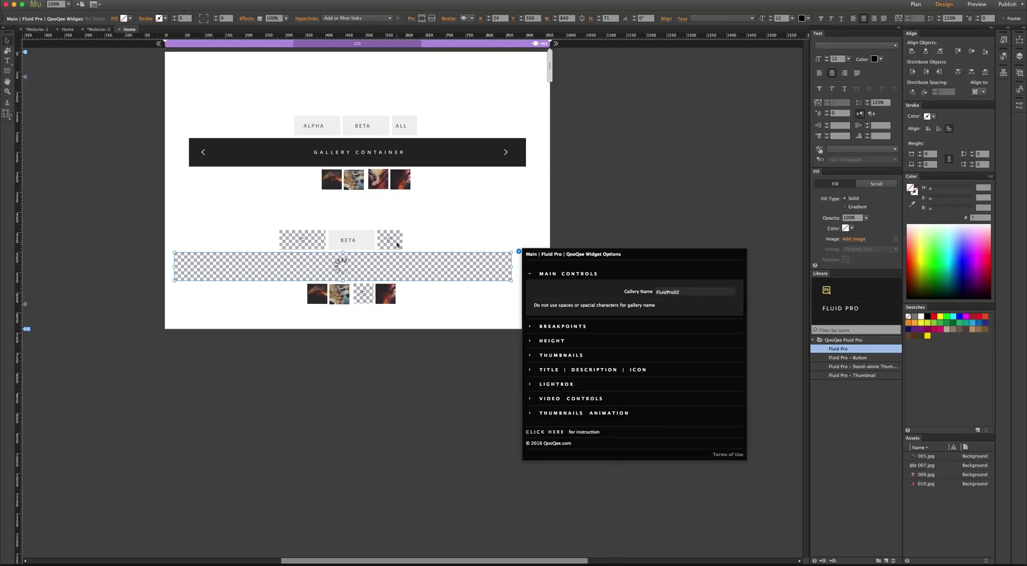
- Open the copied ALL button's options and check the gallery name in its main controls
{"action": "left_click", "coordinate": [402, 238]}
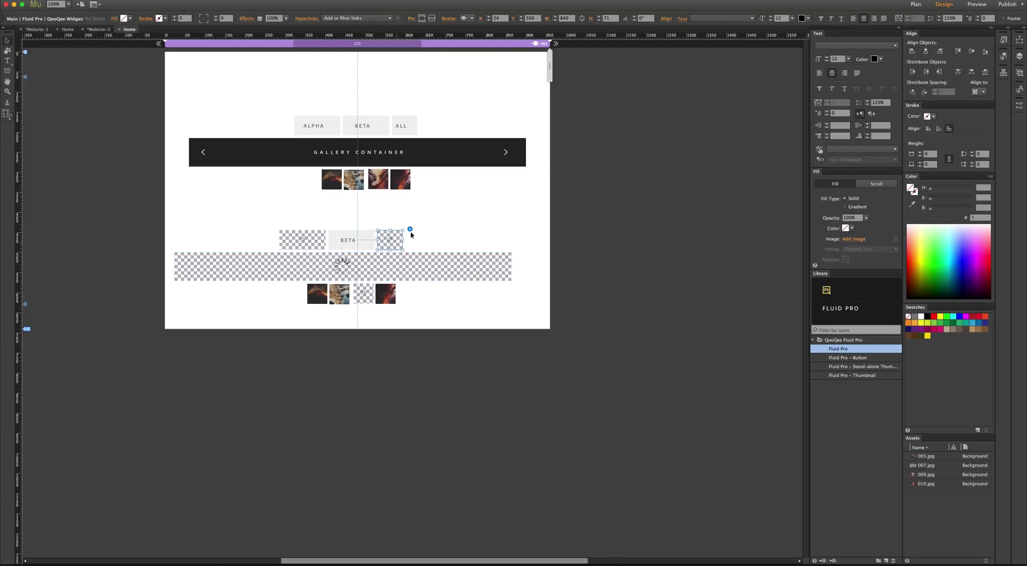
{"action": "left_click", "coordinate": [410, 229]}
{"action": "left_click", "coordinate": [471, 252]}
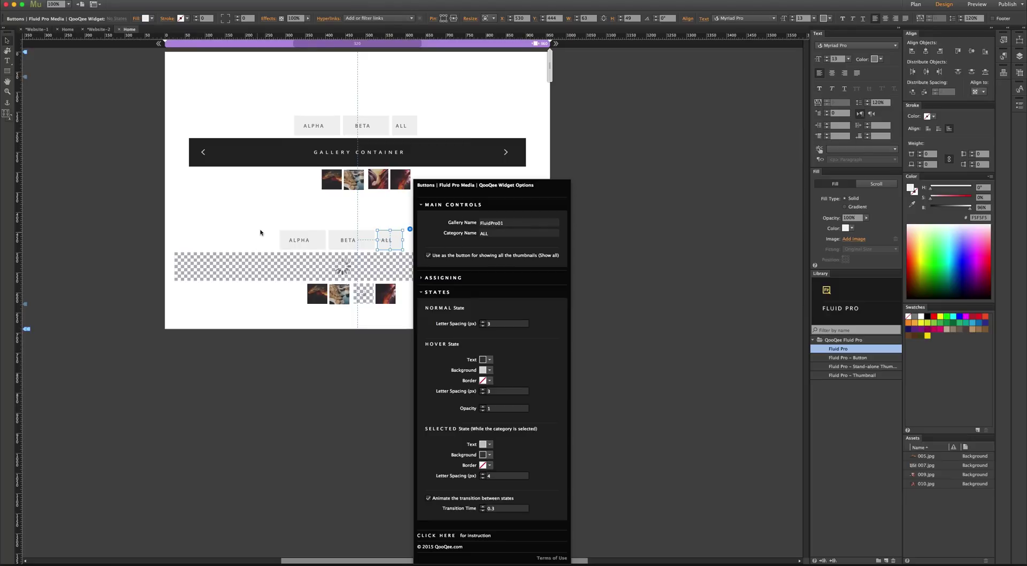
- Delete the entire duplicated gallery, including its buttons, container and thumbnails
{"action": "left_click", "coordinate": [371, 298]}
{"action": "left_click_drag", "start_coordinate": [258, 222], "coordinate": [427, 311]}
{"action": "key", "text": "Delete"}
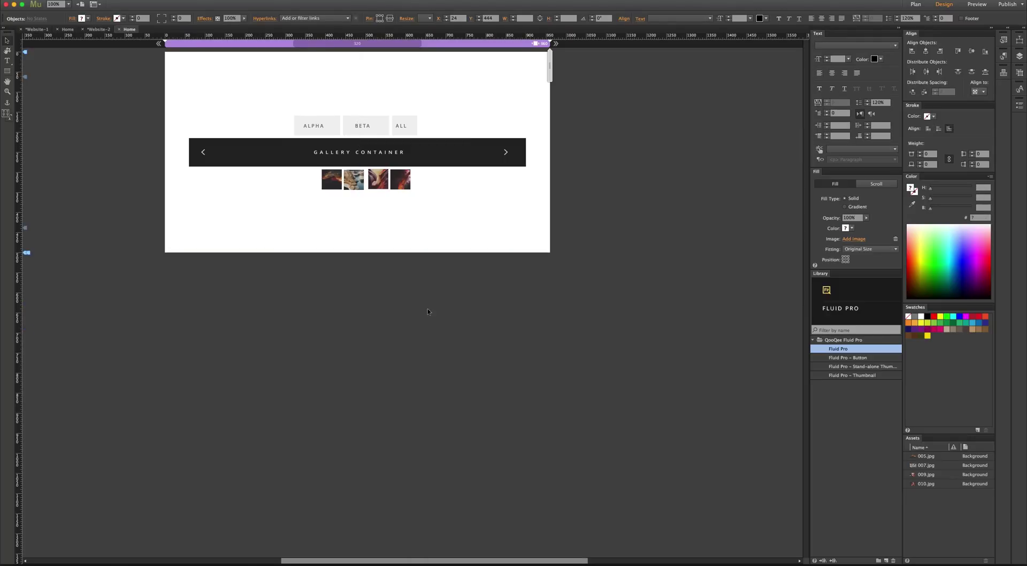
- In the gallery container's breakpoint options, set the number of thumbnails for the 2nd breakpoint to 2
{"action": "left_click", "coordinate": [516, 158]}
{"action": "left_click", "coordinate": [533, 137]}
{"action": "left_click", "coordinate": [589, 174]}
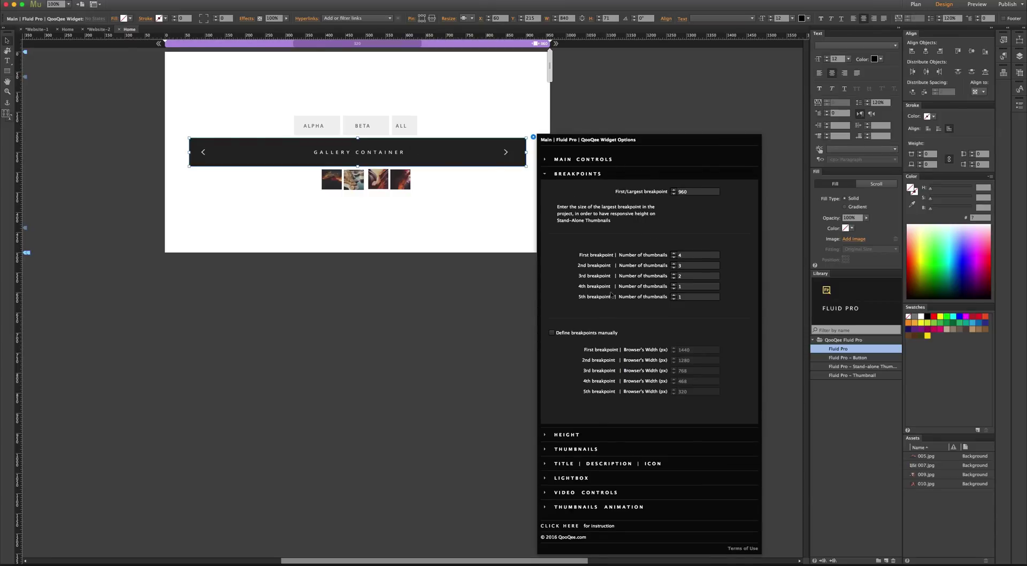
{"action": "left_click", "coordinate": [552, 333]}
{"action": "left_click", "coordinate": [690, 265]}
{"action": "type", "text": "2"}
{"action": "key", "text": "Return"}
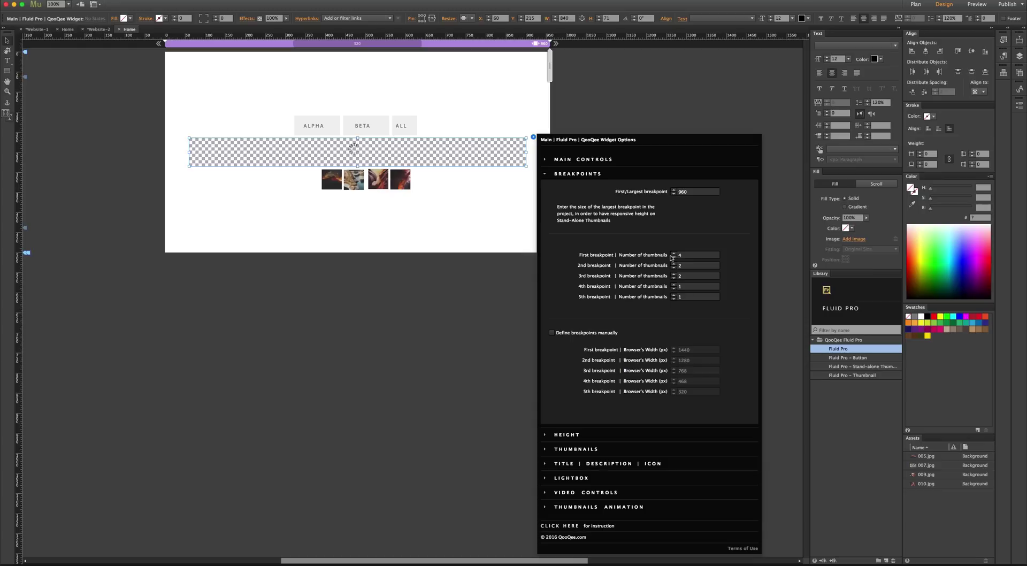
- Add a page breakpoint at a width of about 840 px
{"action": "left_click", "coordinate": [520, 61]}
{"action": "right_click", "coordinate": [502, 45]}
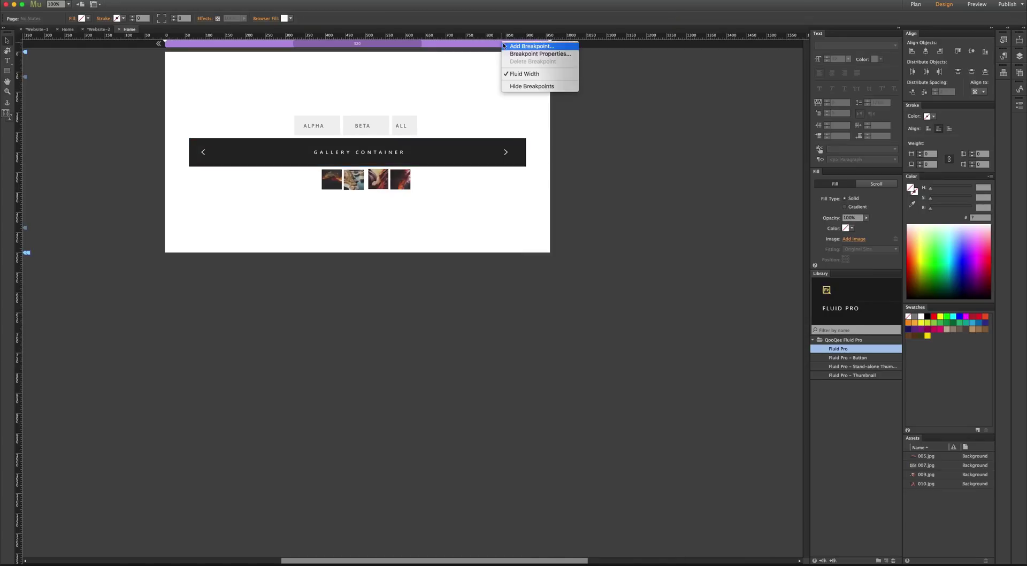
{"action": "left_click", "coordinate": [506, 44]}
{"action": "left_click", "coordinate": [556, 297]}
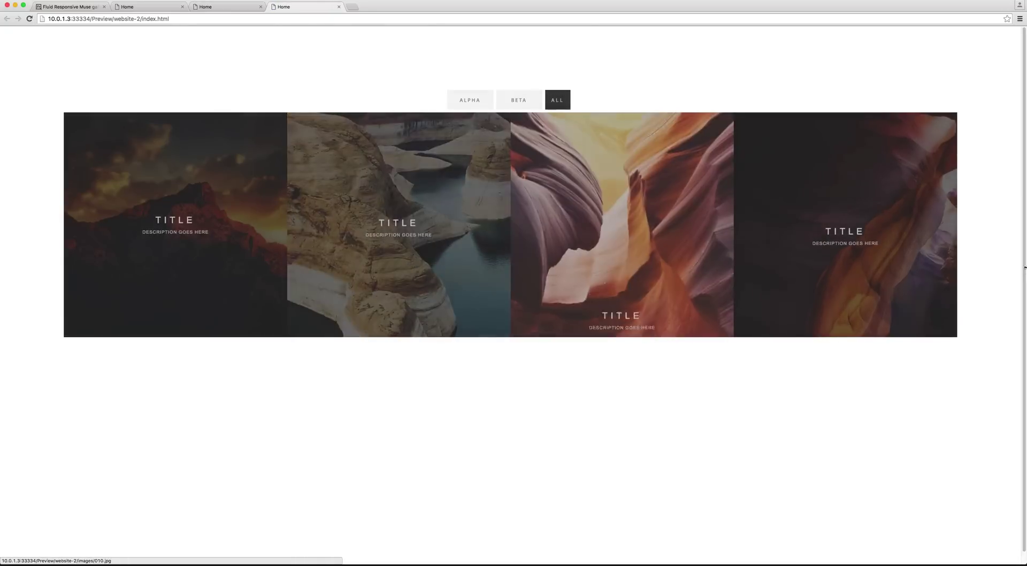
- Narrow the browser preview to check the gallery's responsive layout, restore its full width and return to Muse
{"action": "left_click_drag", "start_coordinate": [1025, 273], "coordinate": [306, 311]}
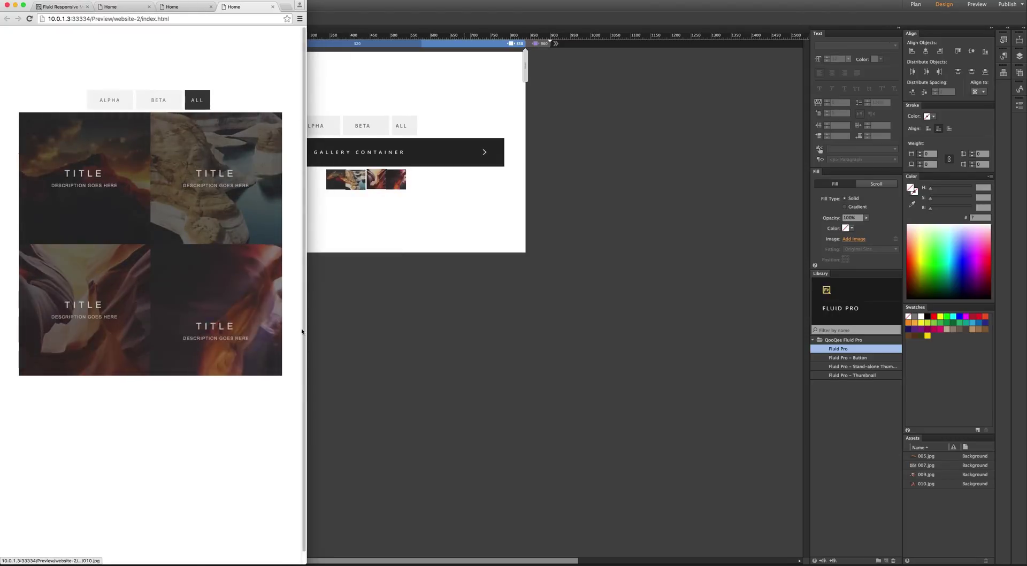
{"action": "left_click_drag", "start_coordinate": [306, 329], "coordinate": [1025, 329]}
{"action": "key", "text": "super+Tab"}
- In the gallery container's height options, choose Keeping proportion between width and height
{"action": "left_click", "coordinate": [488, 147]}
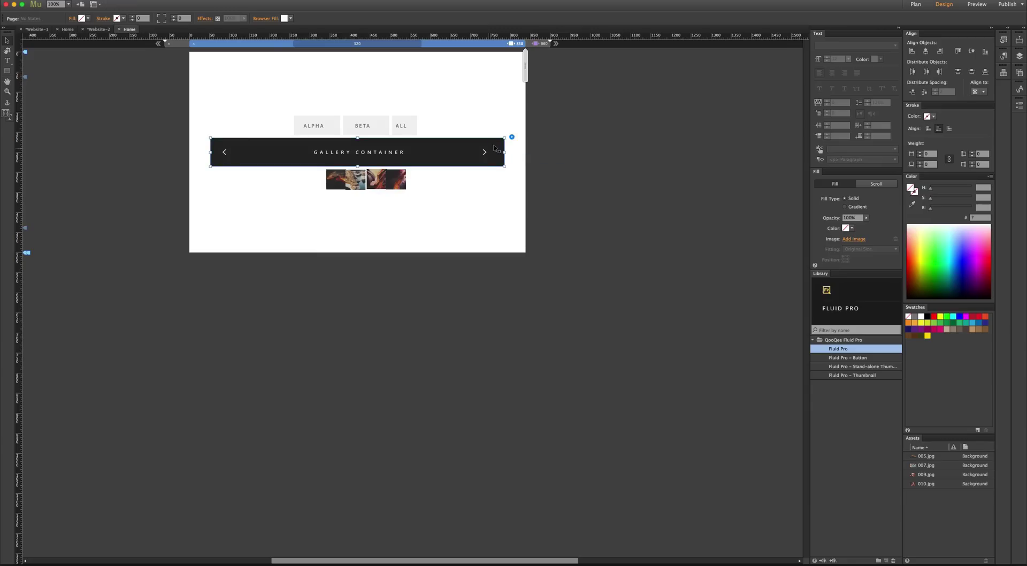
{"action": "left_click", "coordinate": [512, 137]}
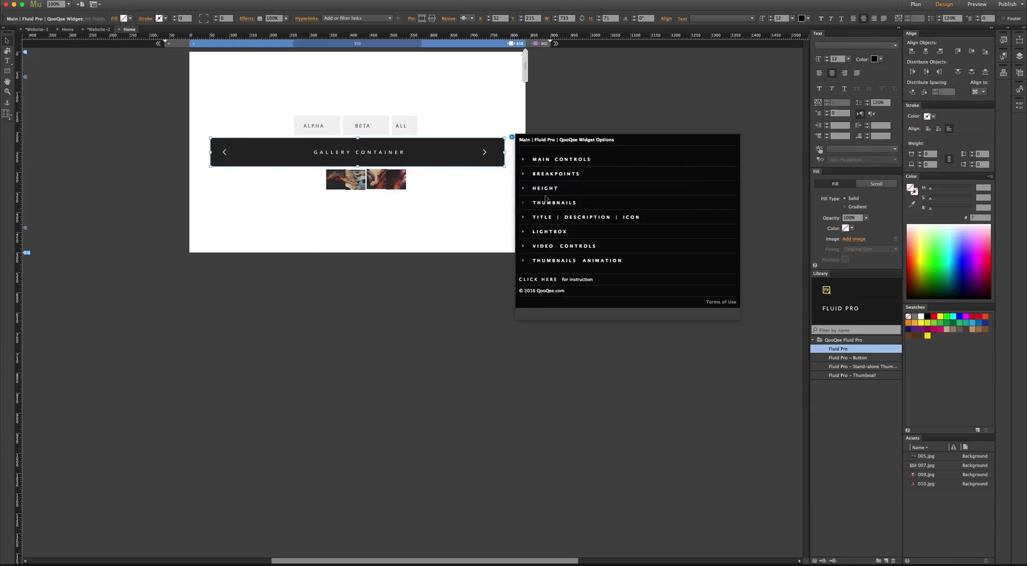
{"action": "left_click", "coordinate": [555, 174]}
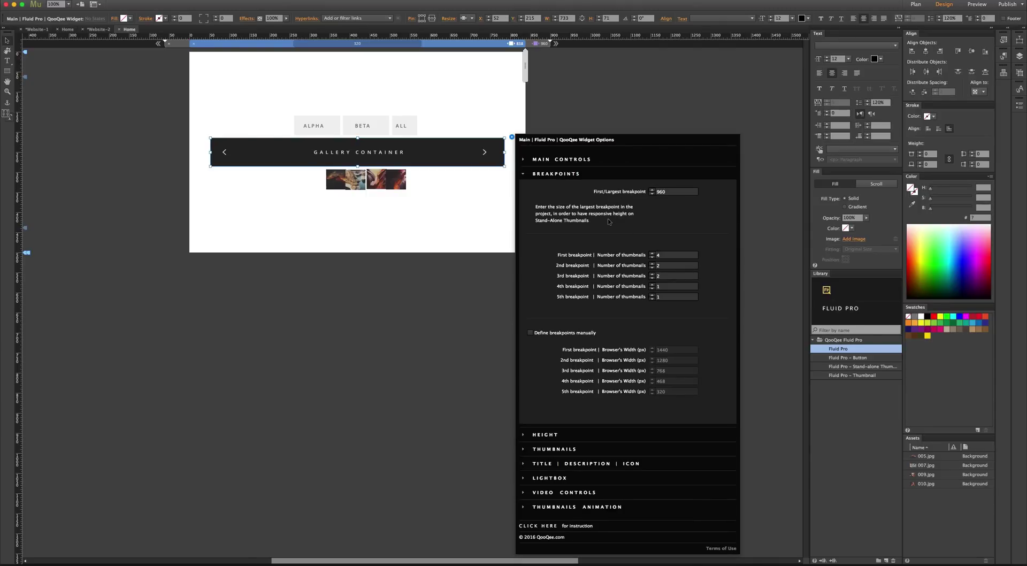
{"action": "left_click", "coordinate": [545, 434]}
{"action": "left_click", "coordinate": [663, 215]}
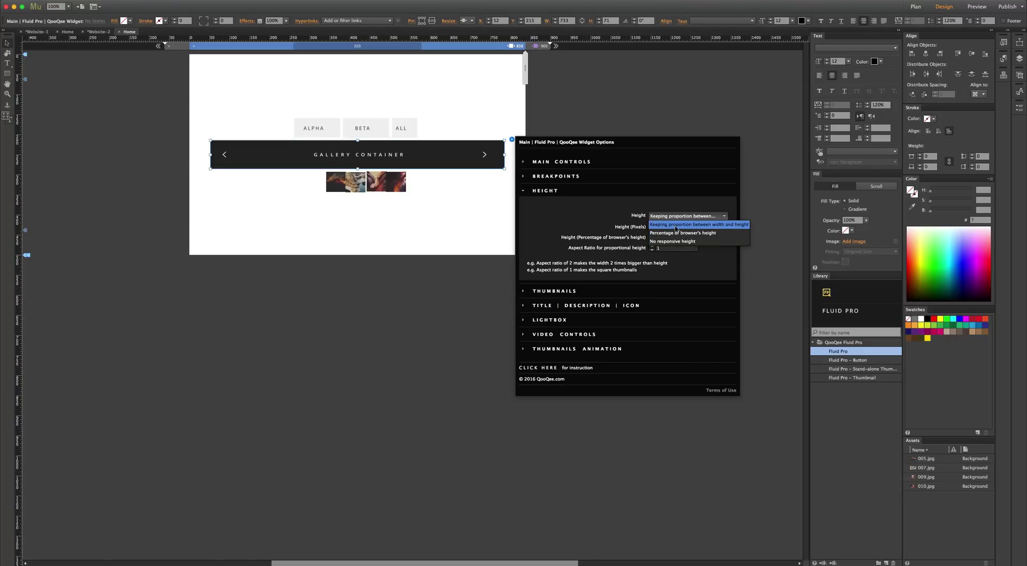
{"action": "left_click", "coordinate": [675, 226]}
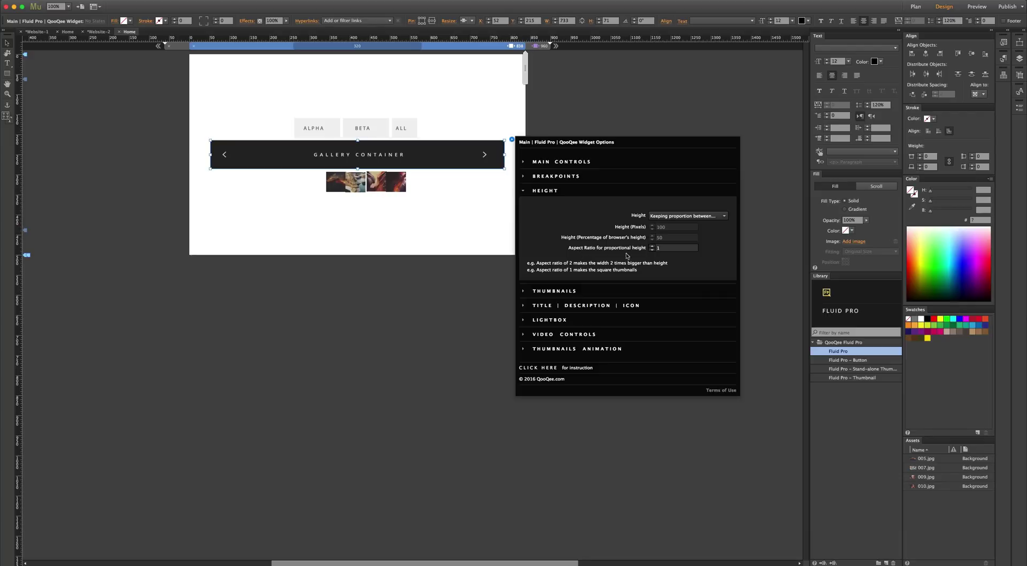
- Set the gallery container's aspect ratio for proportional height to 2
{"action": "left_click", "coordinate": [672, 248]}
{"action": "type", "text": "2"}
{"action": "key", "text": "Return"}
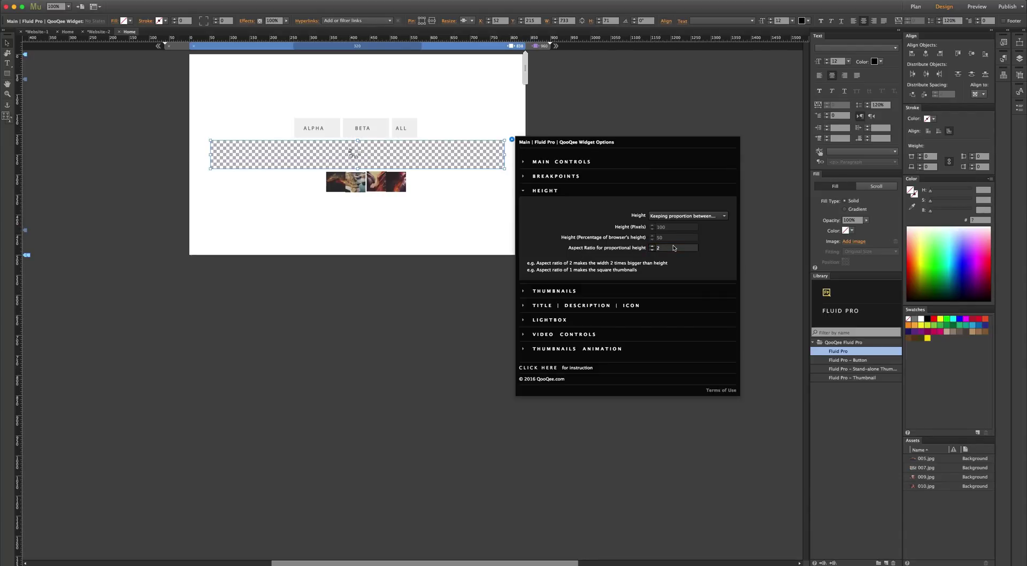
- Preview the page in the browser to check the thumbnail proportions, and return to Muse
{"action": "left_click", "coordinate": [500, 207]}
{"action": "key", "text": "super+alt+e"}
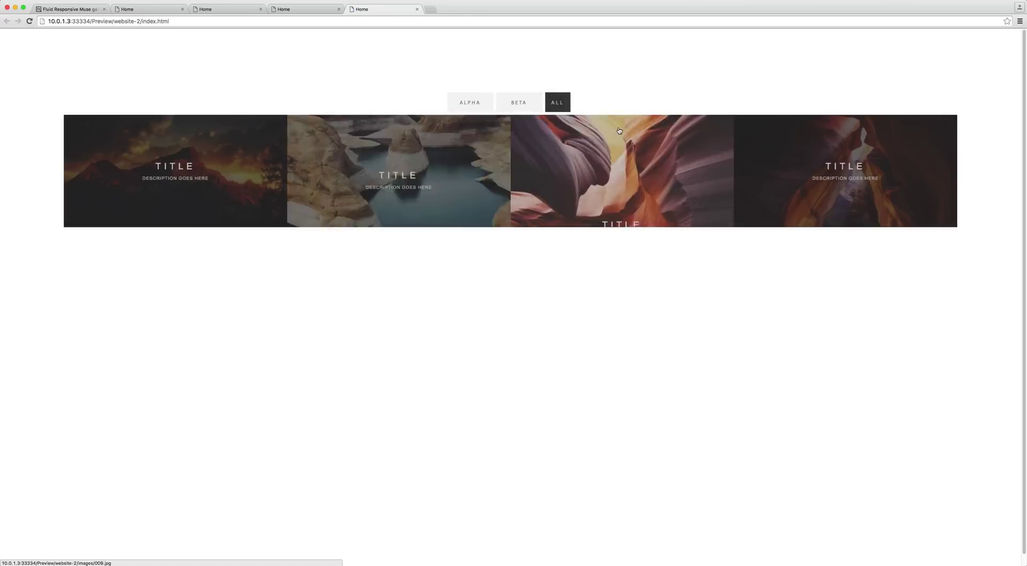
{"action": "key", "text": "super+Tab"}
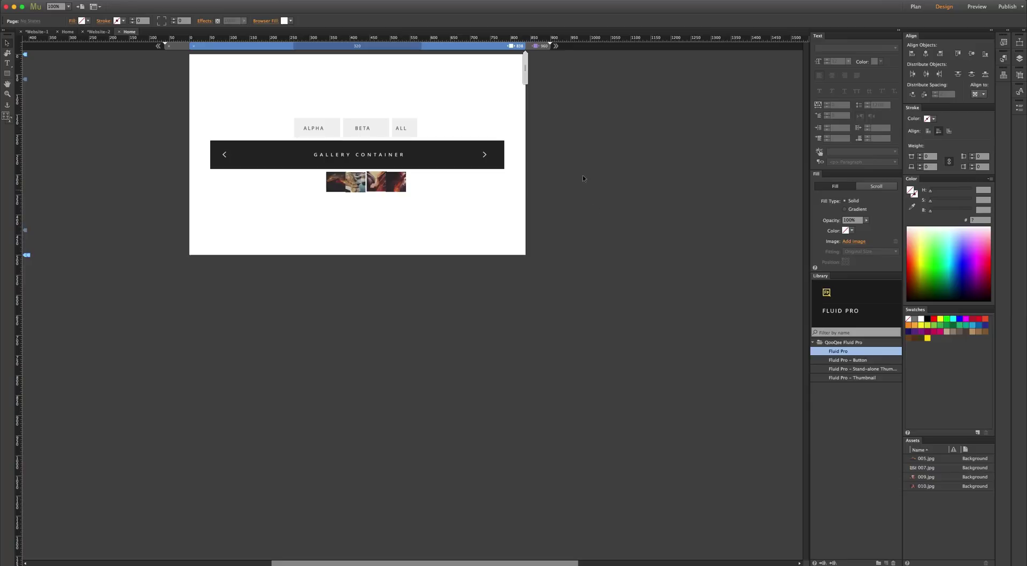
- In the gallery container's thumbnail options, set the normal state's image filter to Black & White and its scale to 1.2
{"action": "left_click", "coordinate": [478, 146]}
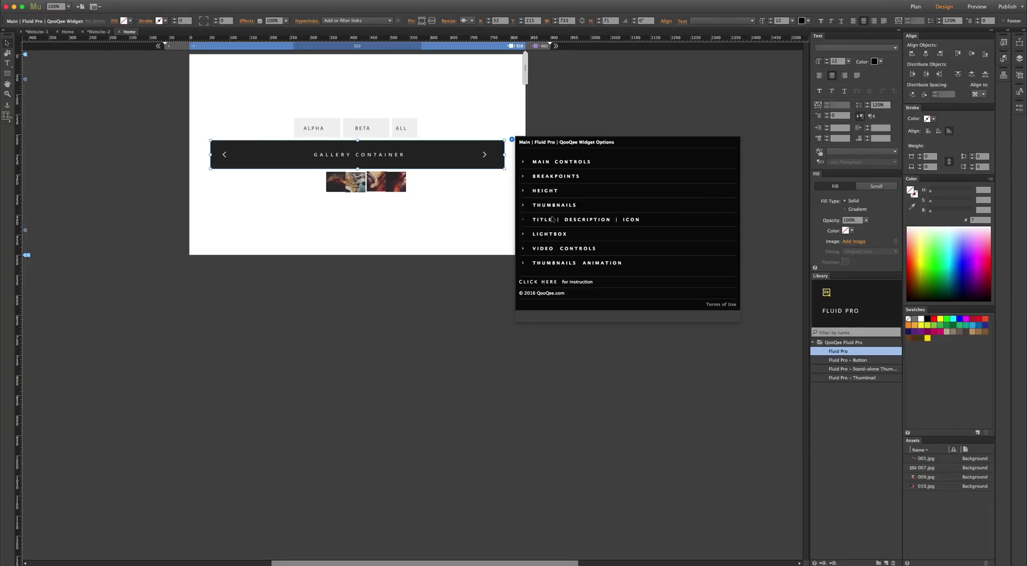
{"action": "left_click", "coordinate": [545, 205]}
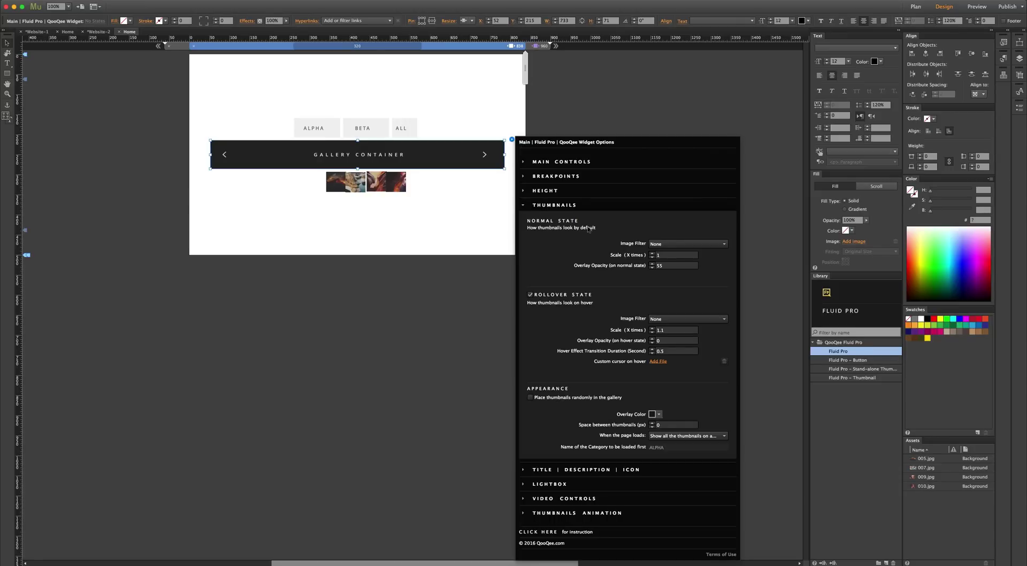
{"action": "left_click", "coordinate": [674, 244]}
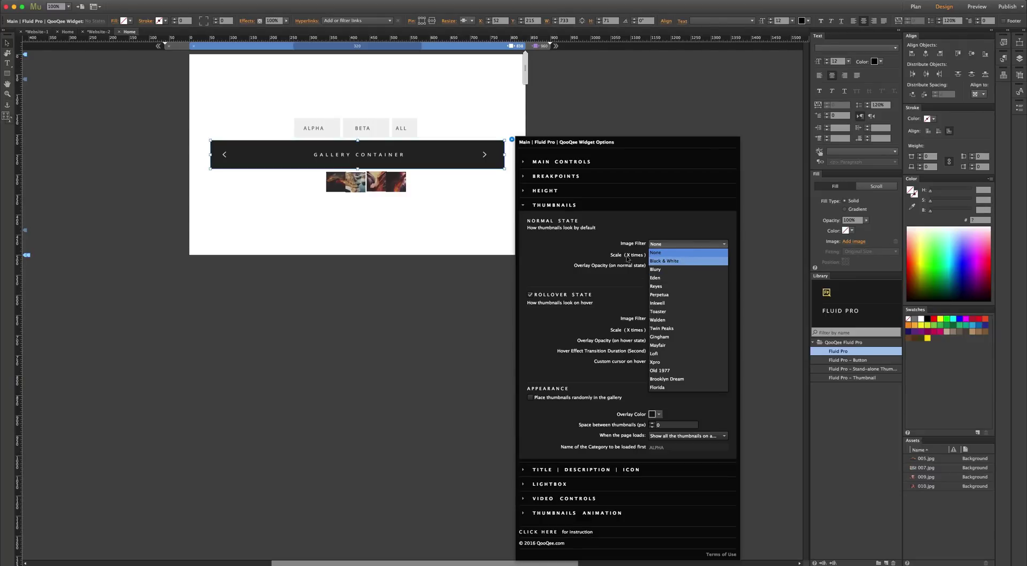
{"action": "left_click", "coordinate": [688, 261]}
{"action": "left_click", "coordinate": [664, 256]}
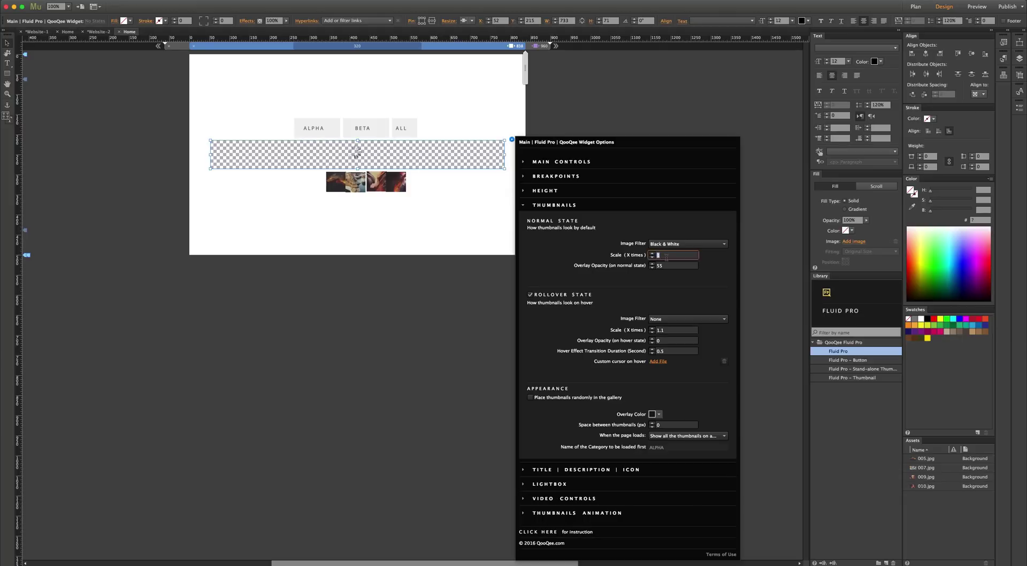
{"action": "type", "text": ".2"}
{"action": "key", "text": "Return"}
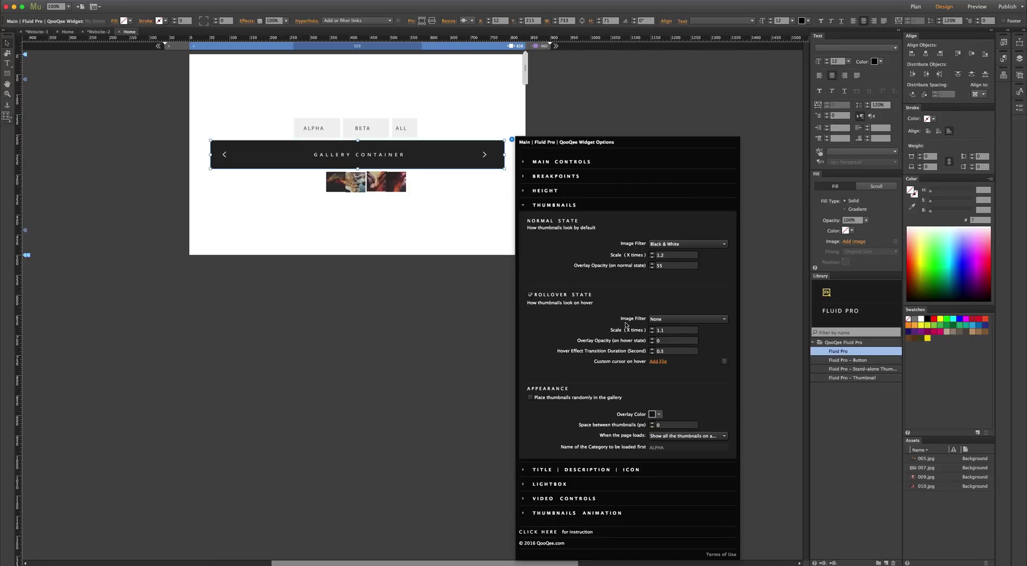
- Set the thumbnails' rollover state to the Walden image filter with a scale of 1
{"action": "left_click", "coordinate": [680, 319]}
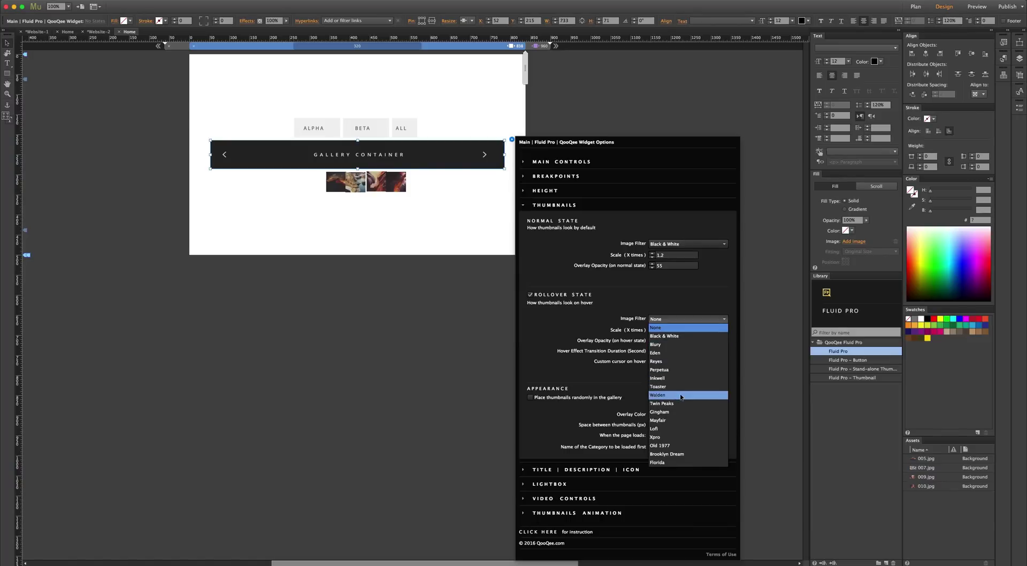
{"action": "left_click", "coordinate": [669, 330]}
{"action": "key", "text": "Return"}
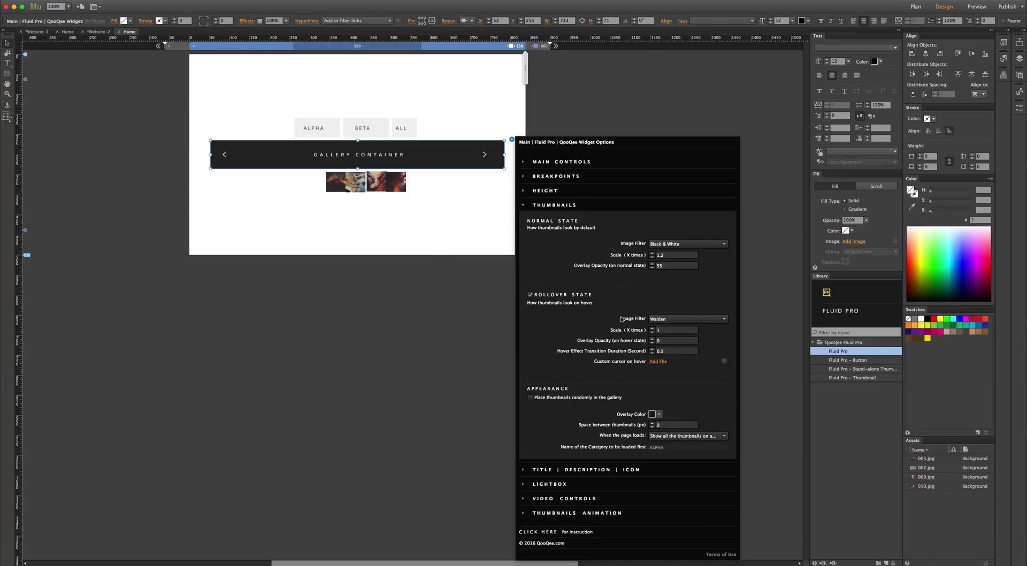
- Make the page load show only the thumbnails in a specific category, and check the thumbnails in a browser preview
{"action": "left_click", "coordinate": [666, 436]}
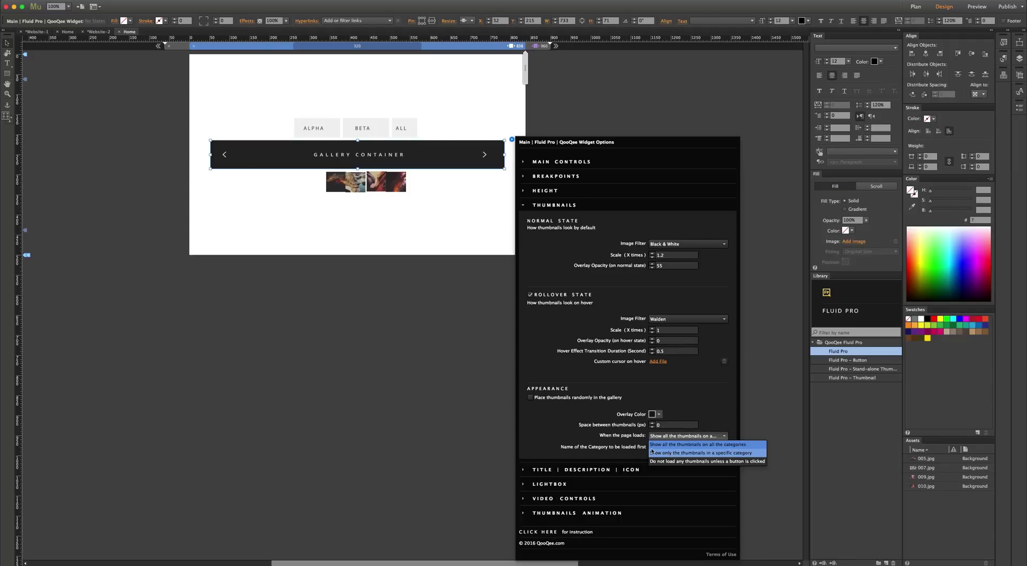
{"action": "left_click", "coordinate": [649, 453]}
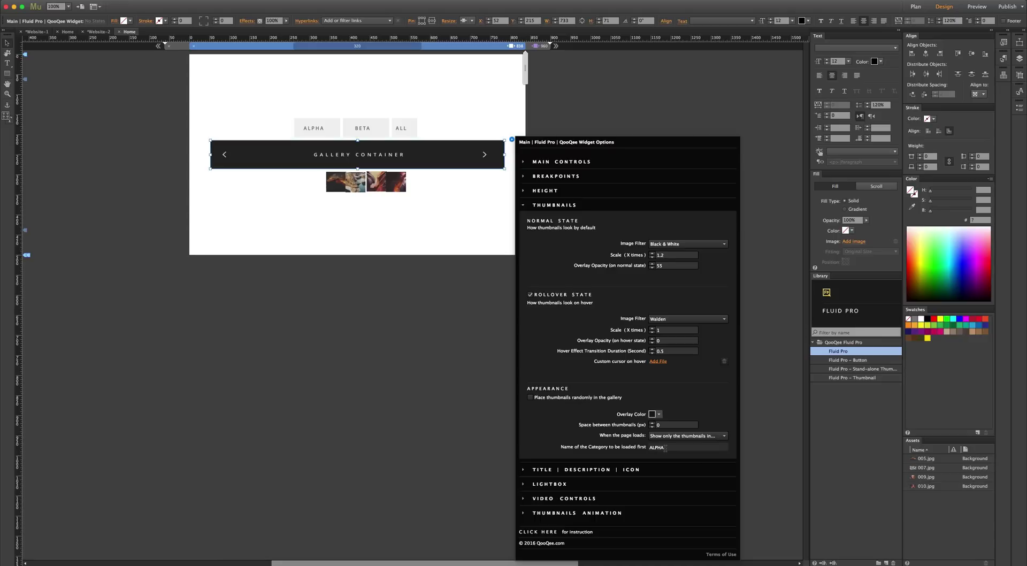
{"action": "left_click", "coordinate": [443, 242]}
{"action": "key", "text": "super+alt+e"}
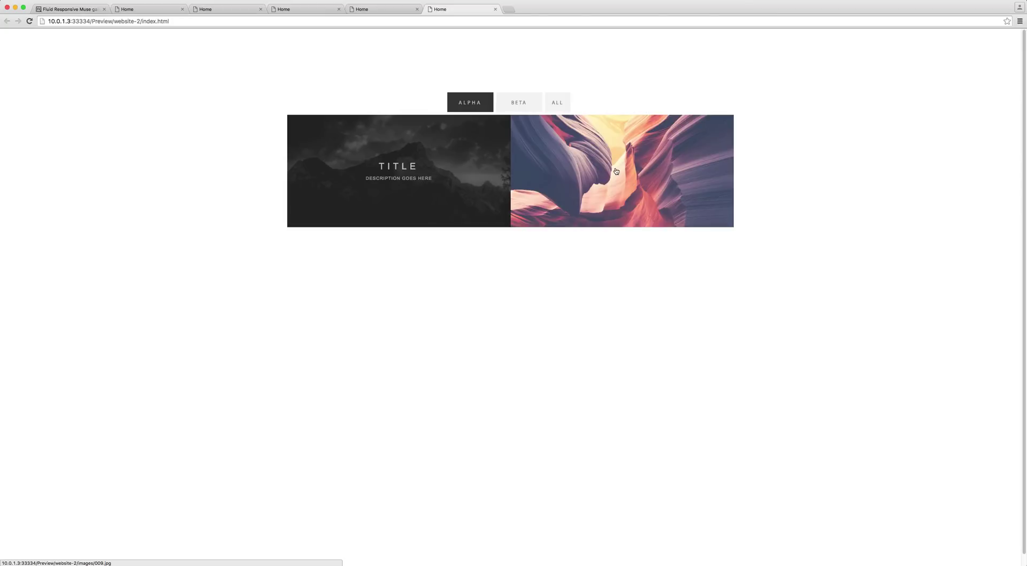
{"action": "key", "text": "super+Tab"}
- In the gallery container's lightbox options, set the transition type to Rotate
{"action": "left_click", "coordinate": [512, 140]}
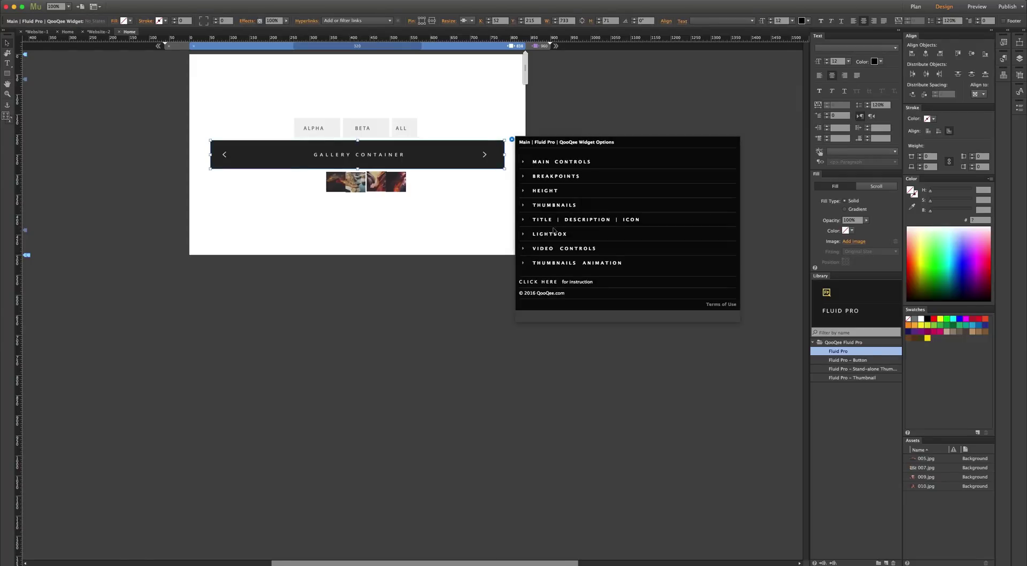
{"action": "left_click", "coordinate": [552, 234]}
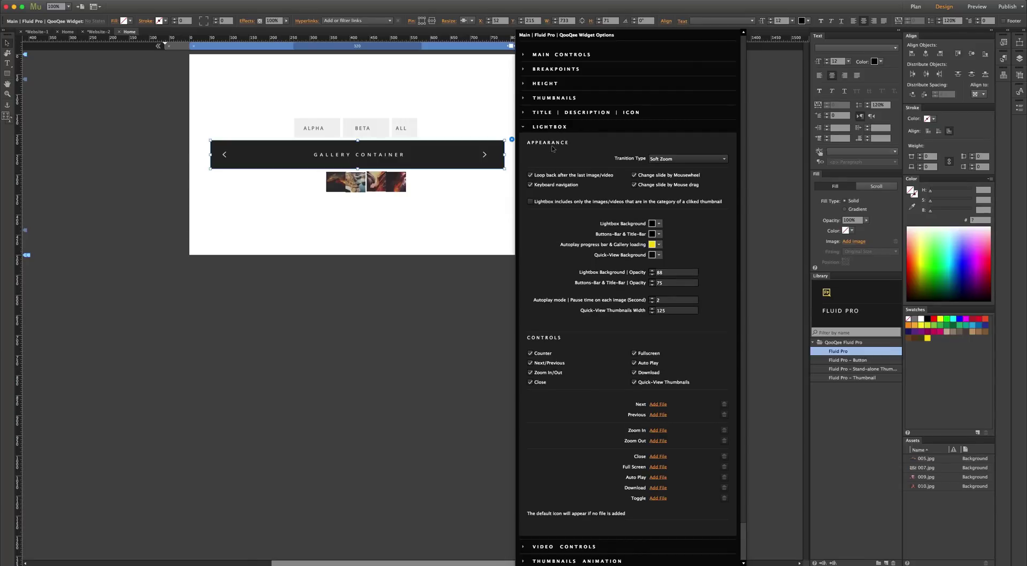
{"action": "left_click", "coordinate": [671, 159]}
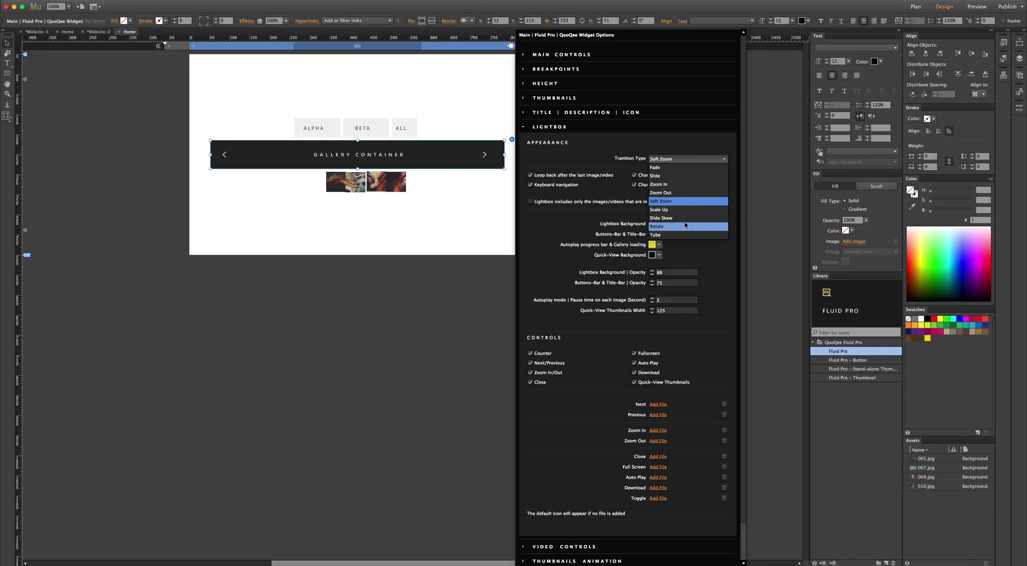
{"action": "key", "text": "Return"}
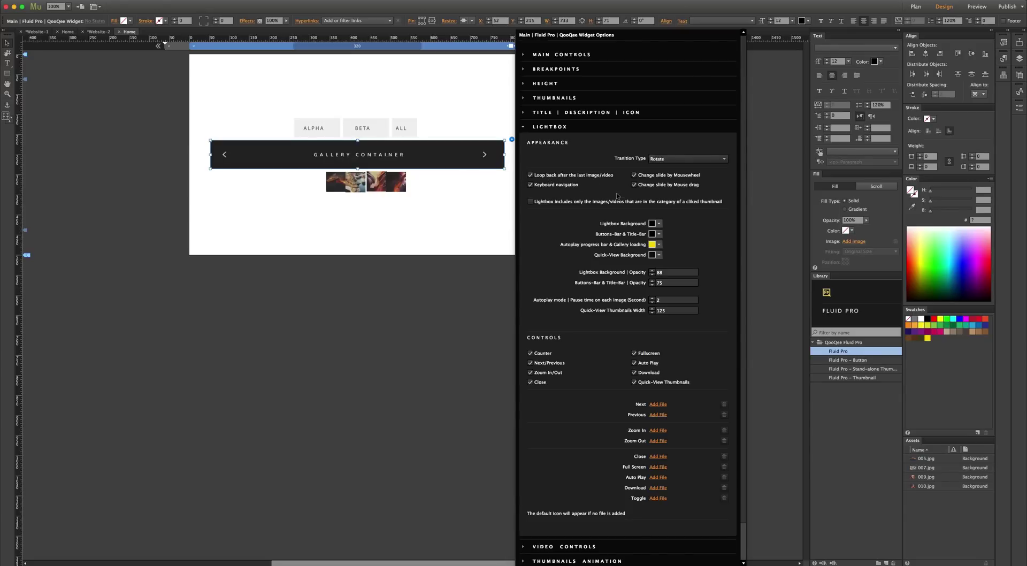
- Open the second thumbnail in the browser preview to view the lightbox, and return to Muse
{"action": "key", "text": "super+Tab"}
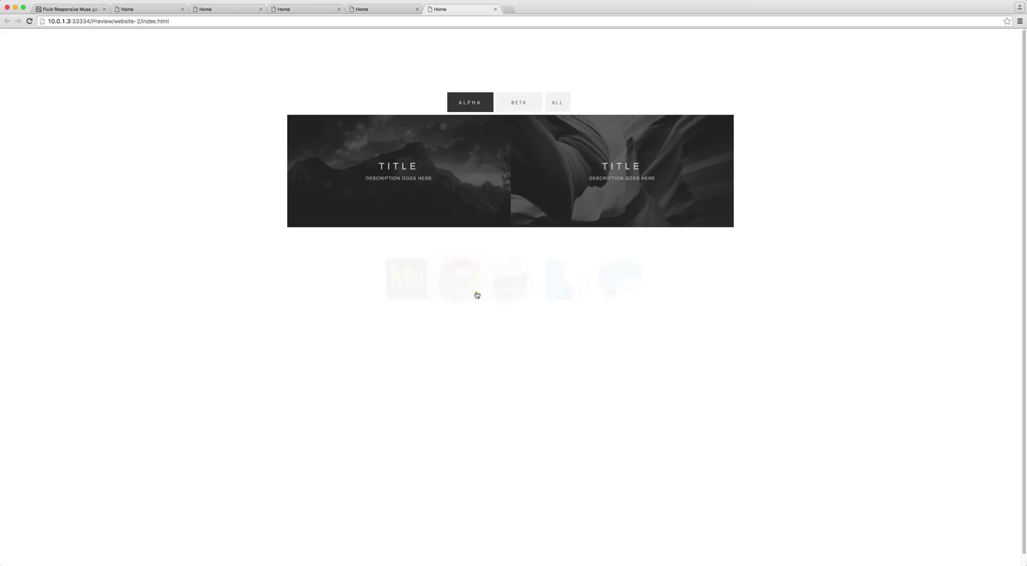
{"action": "left_click", "coordinate": [597, 200]}
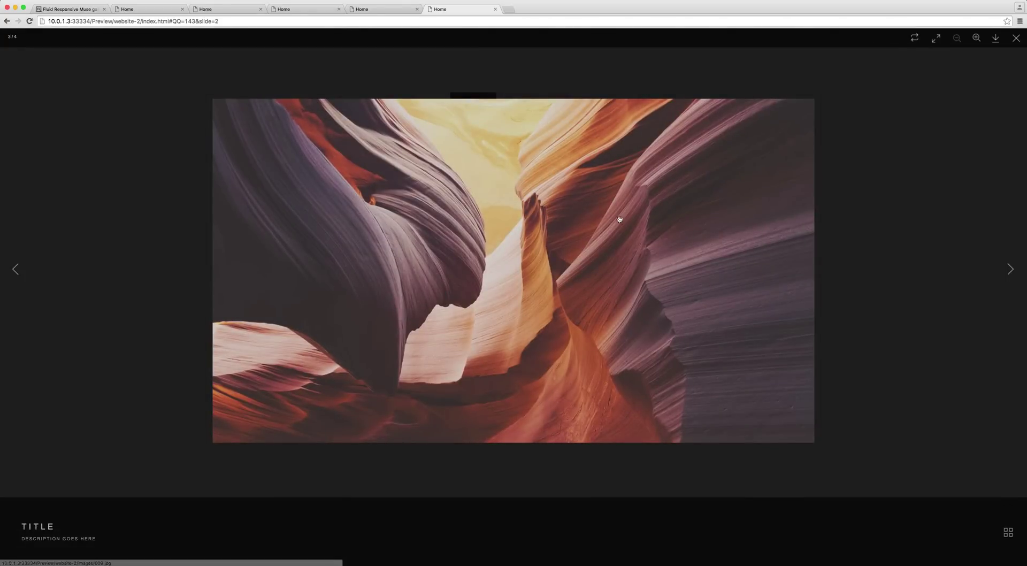
{"action": "key", "text": "super+Tab"}
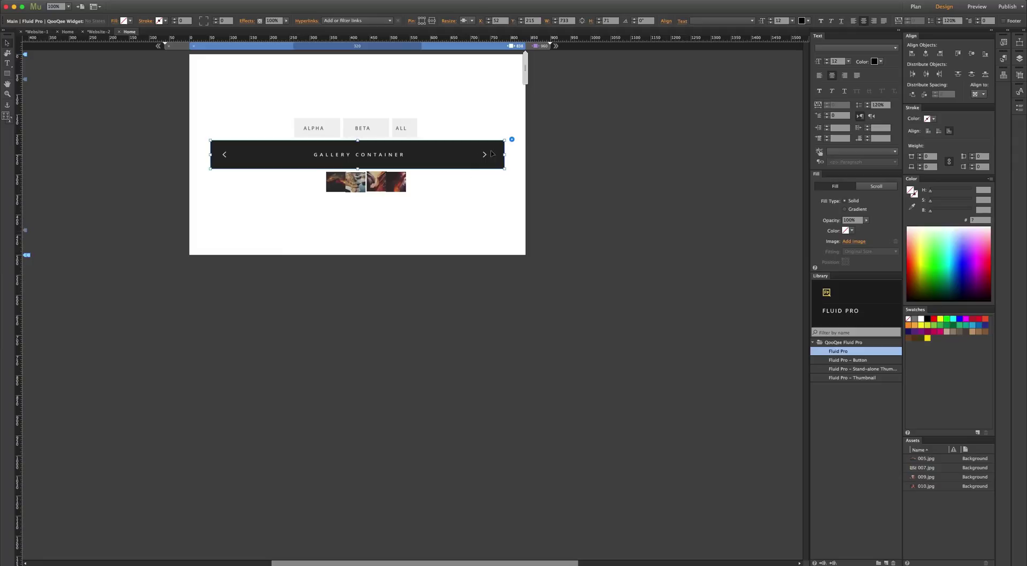
- Review the gallery container's lightbox, video controls and thumbnails animation options
{"action": "left_click", "coordinate": [512, 139]}
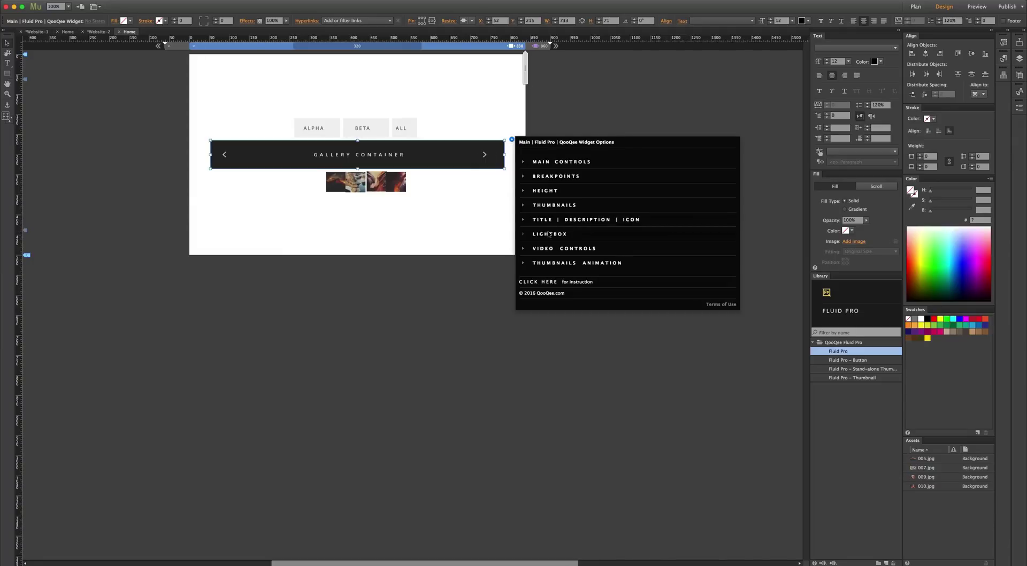
{"action": "left_click", "coordinate": [549, 234]}
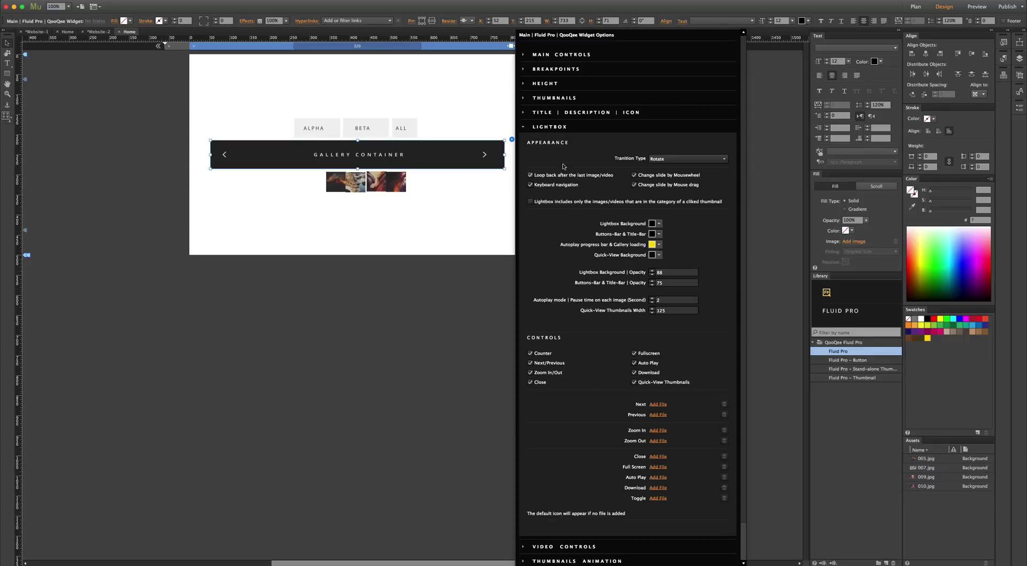
{"action": "left_click", "coordinate": [545, 127]}
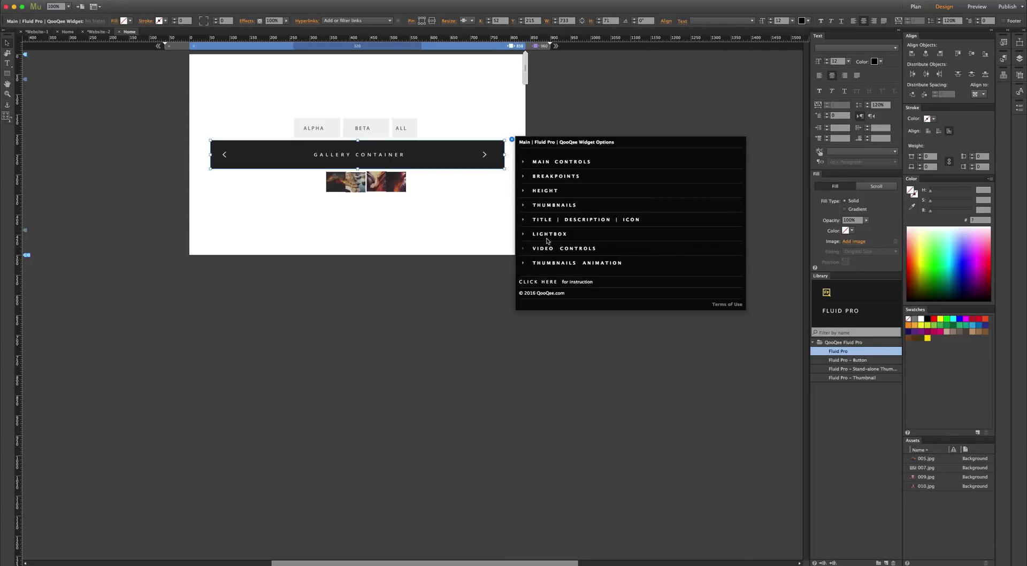
{"action": "left_click", "coordinate": [547, 248]}
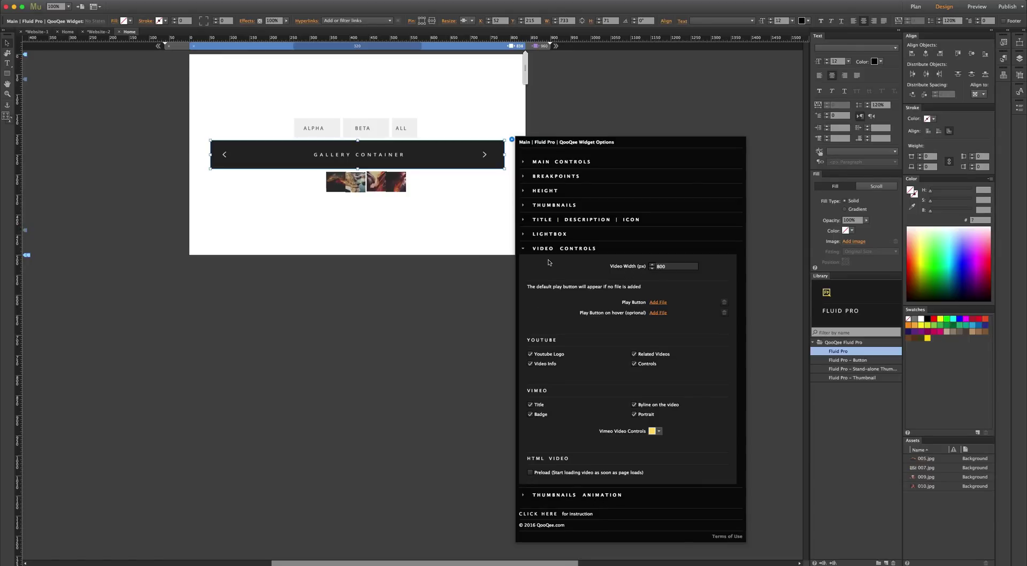
{"action": "left_click", "coordinate": [551, 250]}
{"action": "left_click", "coordinate": [555, 265]}
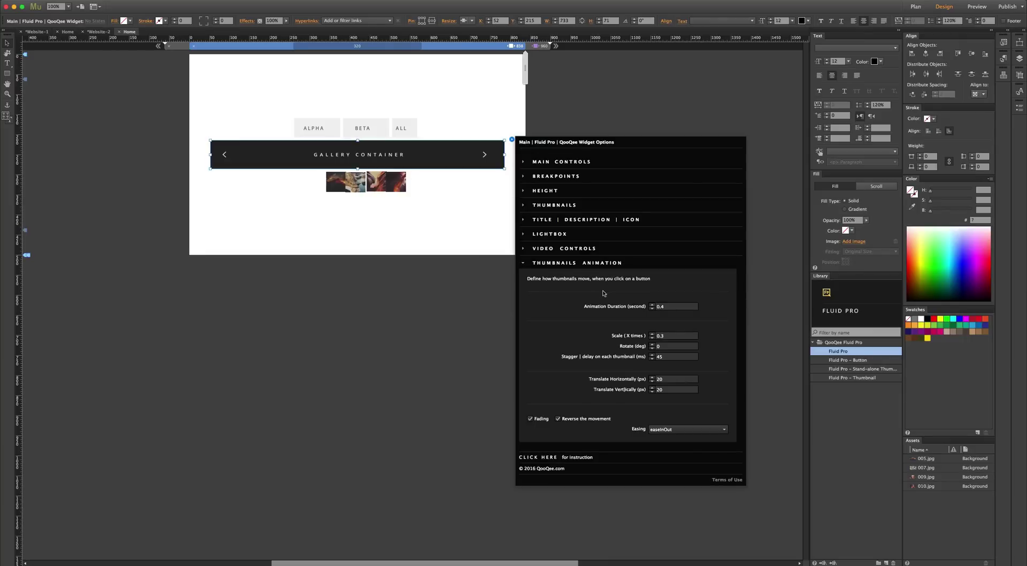
- In the browser preview, close the lightbox and filter the gallery by BETA and ALL to watch the thumbnail animation
{"action": "key", "text": "super+Tab"}
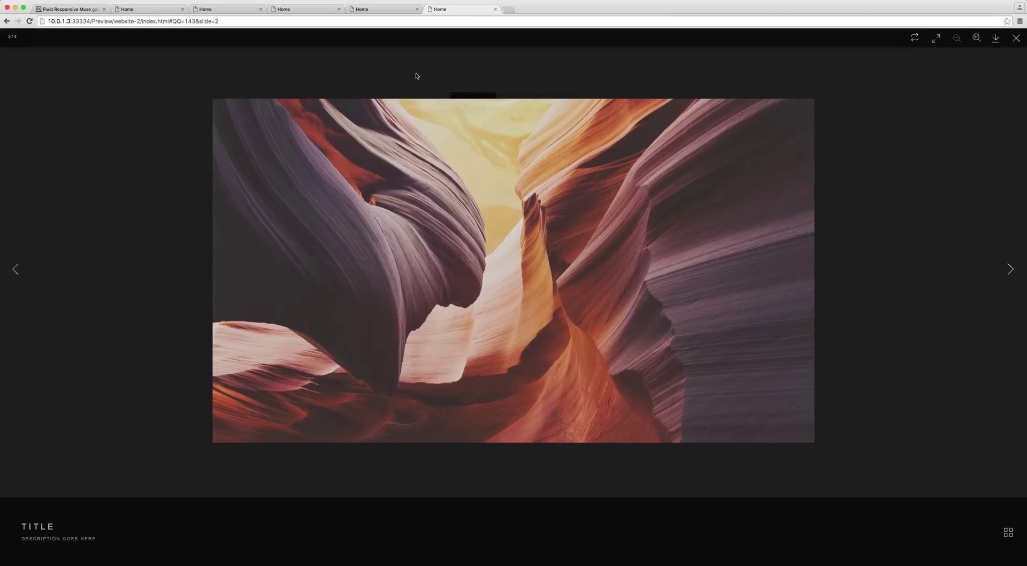
{"action": "left_click", "coordinate": [416, 75]}
{"action": "left_click", "coordinate": [524, 105]}
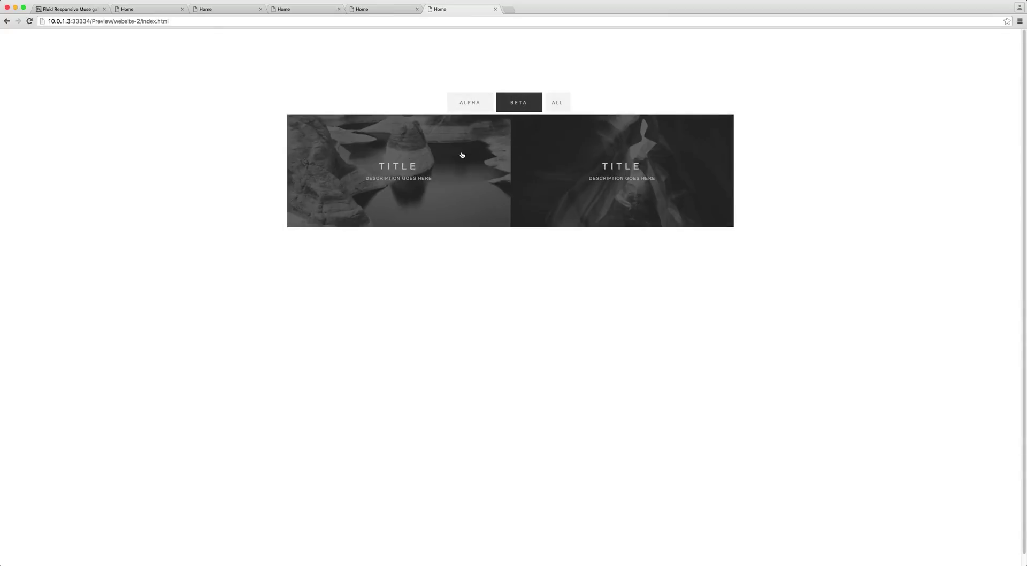
{"action": "left_click", "coordinate": [566, 110]}
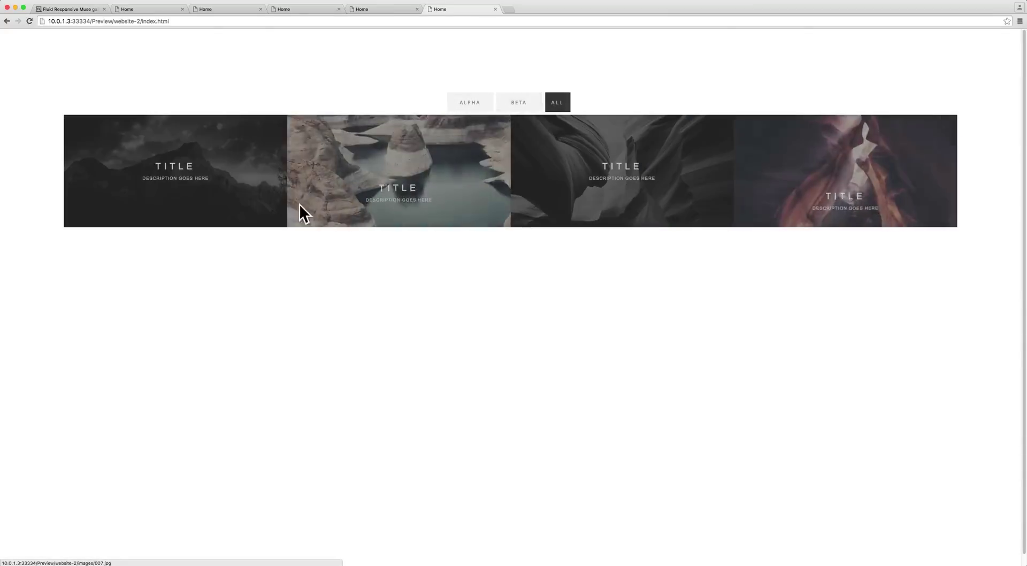
{"action": "key", "text": "super+Tab"}
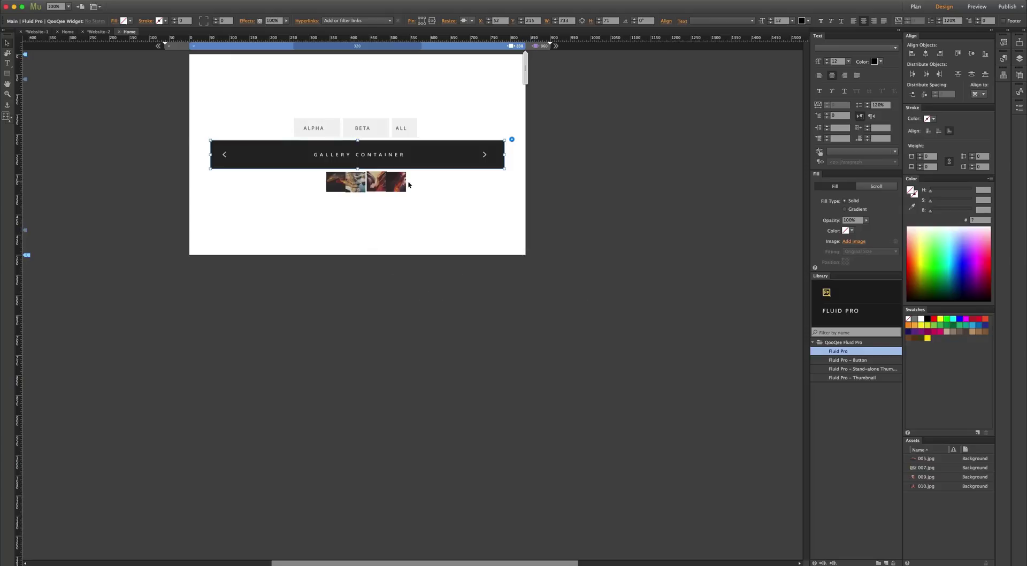
- Set the last thumbnail's appearance to In Lightbox Only and preview the page in the browser
{"action": "left_click", "coordinate": [400, 182]}
{"action": "left_click", "coordinate": [413, 170]}
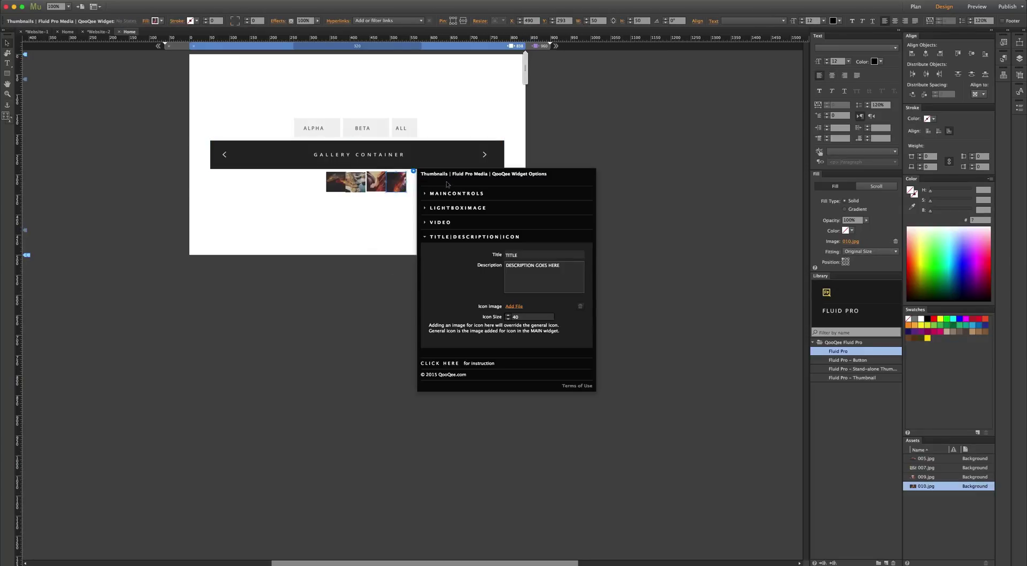
{"action": "left_click", "coordinate": [450, 195]}
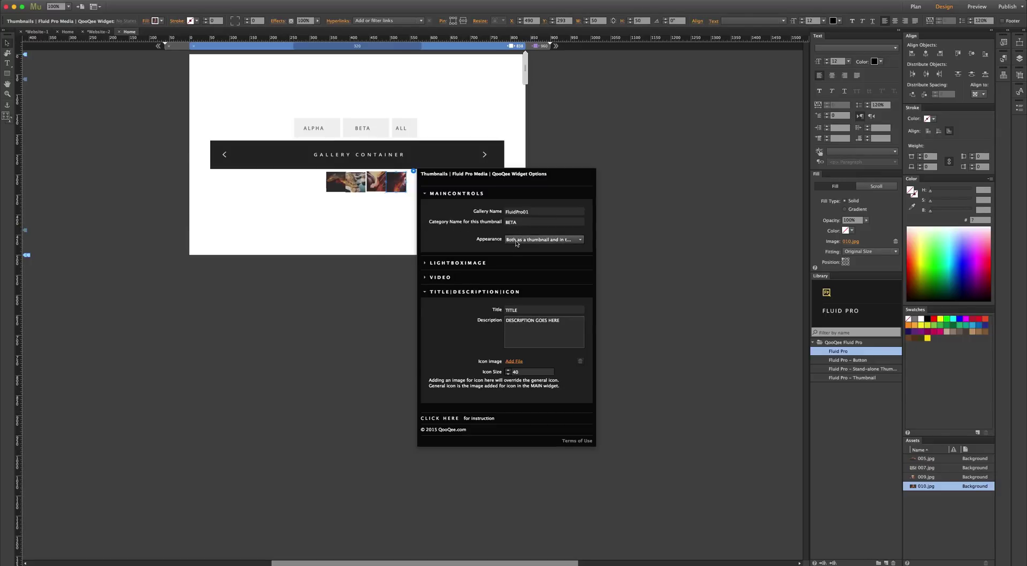
{"action": "left_click", "coordinate": [516, 242]}
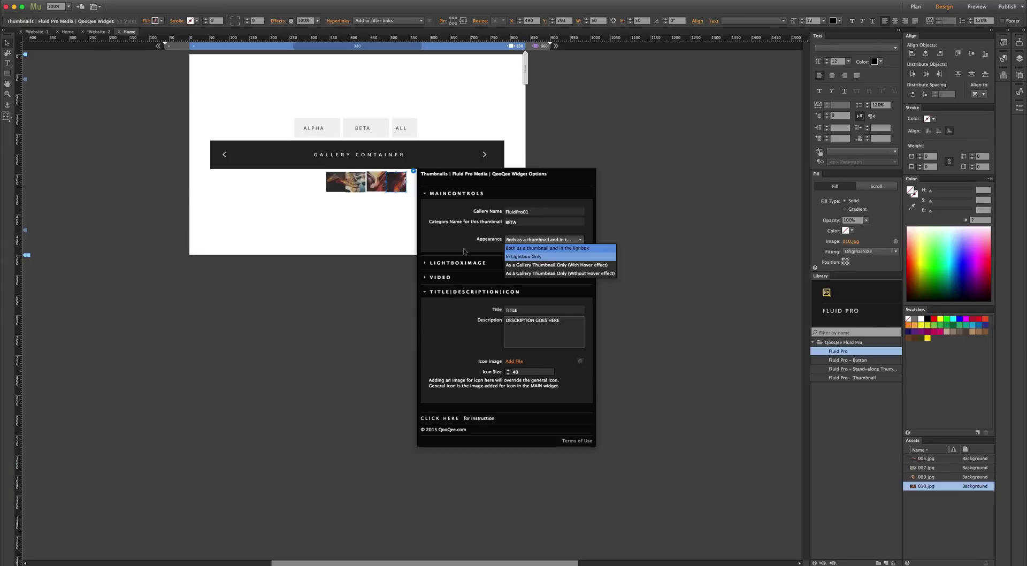
{"action": "key", "text": "Return"}
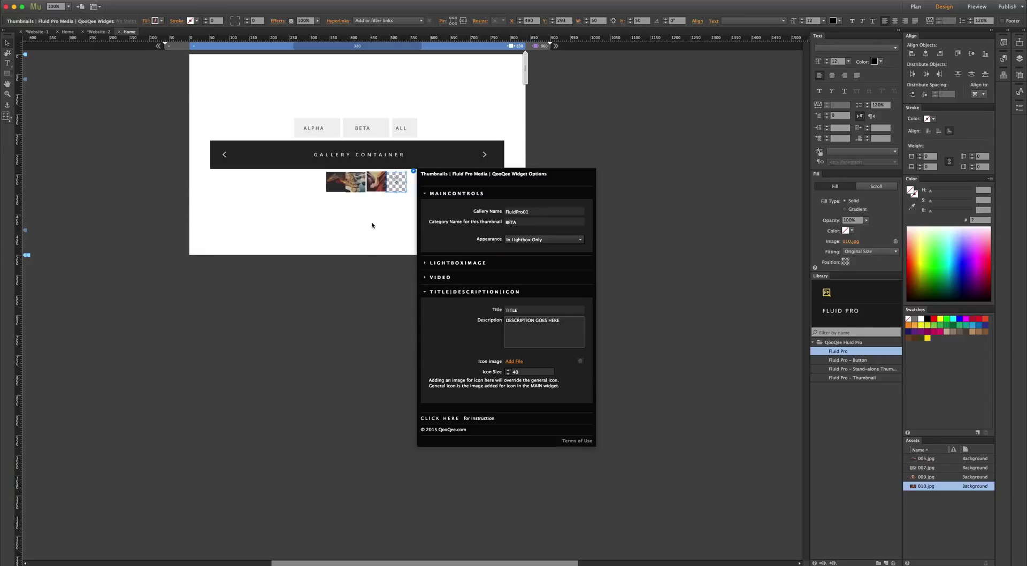
{"action": "left_click", "coordinate": [396, 184]}
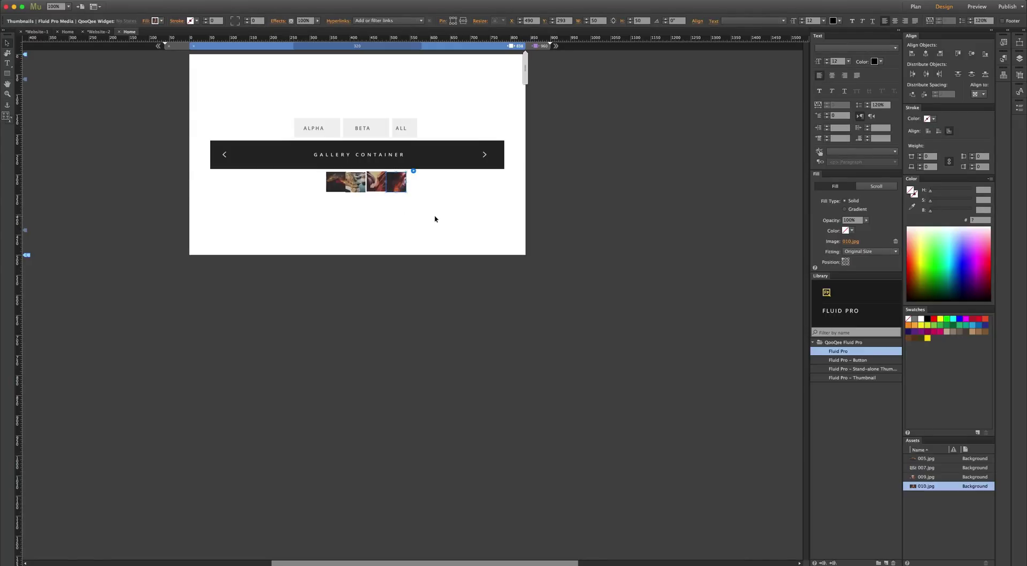
{"action": "key", "text": "super+shift+e"}
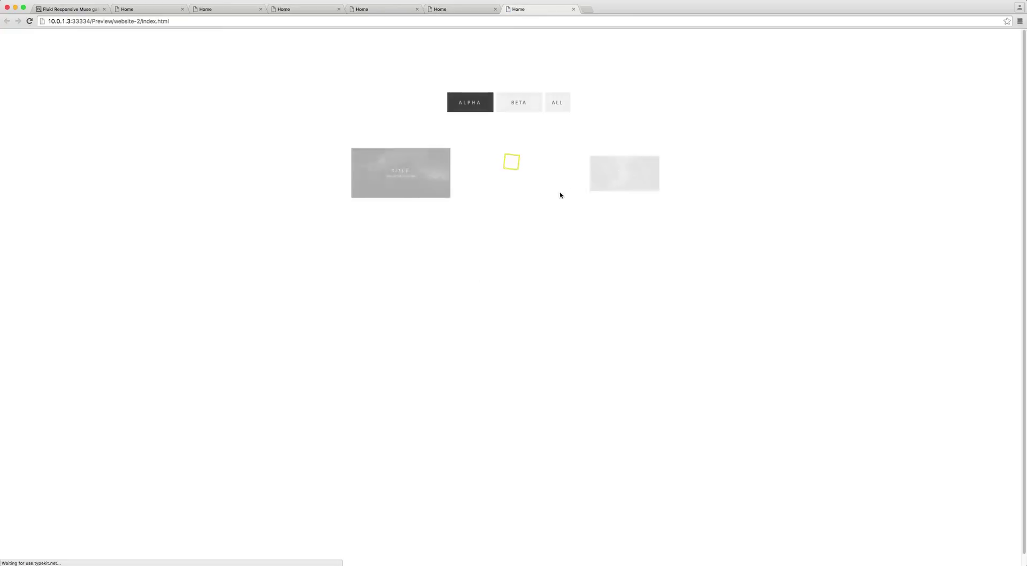
- In the browser preview, show ALL categories, open the third thumbnail's lightbox, reveal its thumbnail strip and go through the last image
{"action": "left_click", "coordinate": [557, 103]}
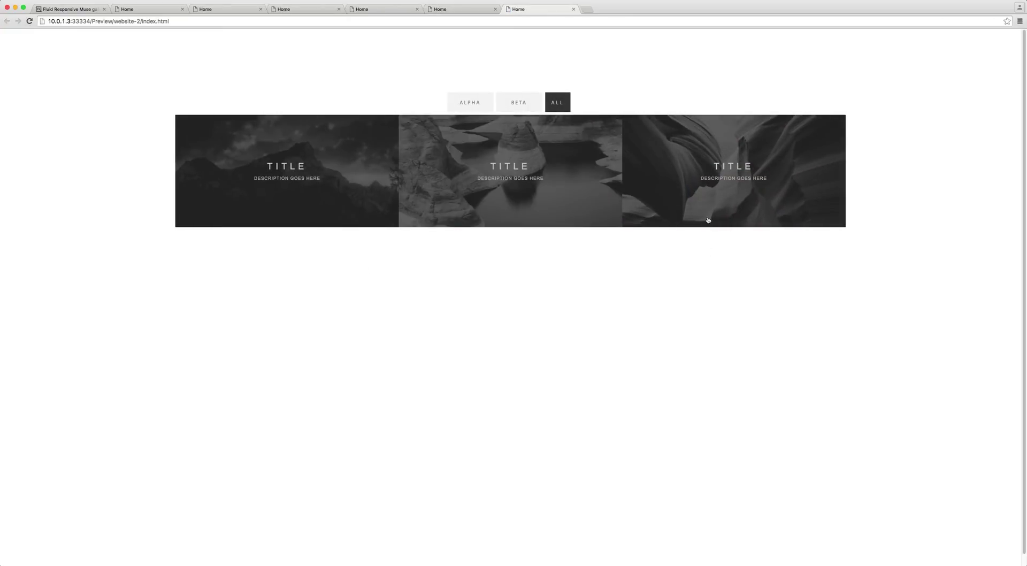
{"action": "left_click", "coordinate": [704, 188]}
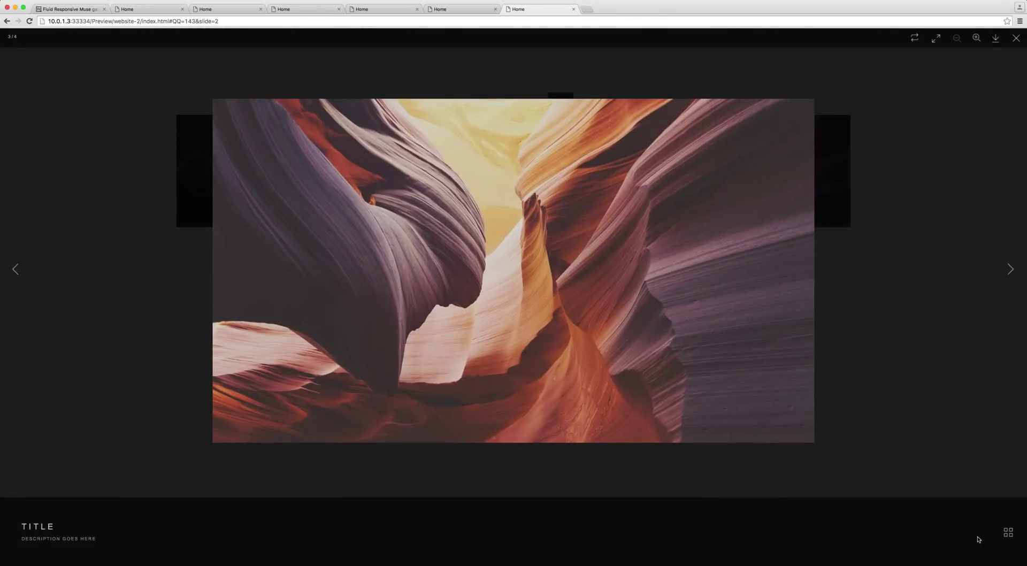
{"action": "left_click", "coordinate": [1007, 532]}
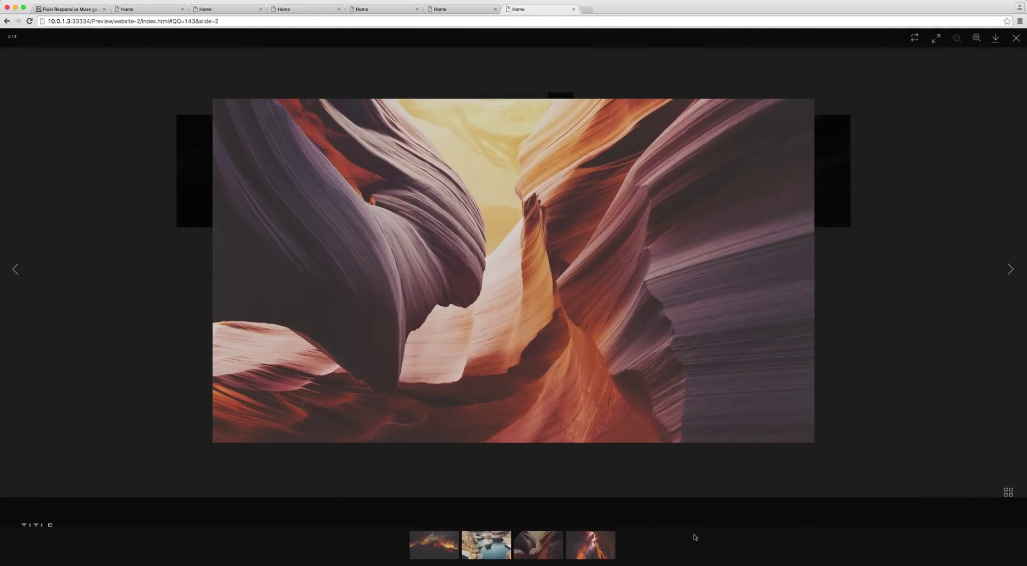
{"action": "left_click", "coordinate": [585, 551]}
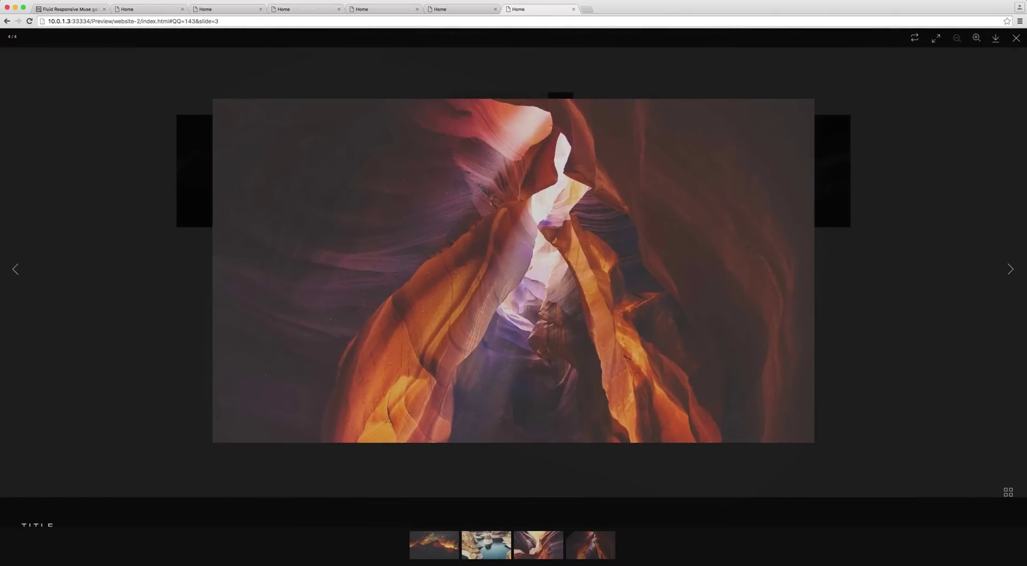
{"action": "key", "text": "Right"}
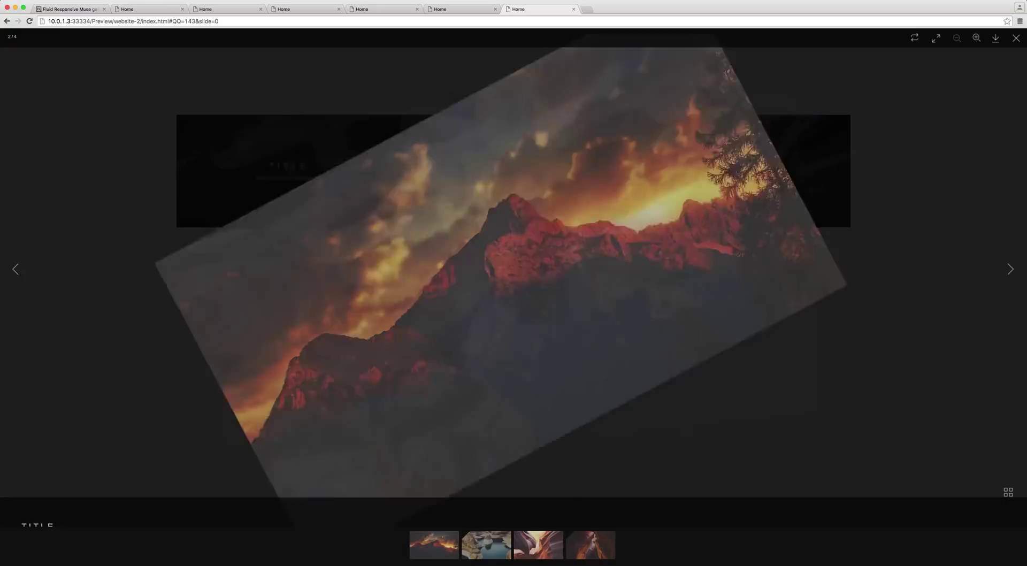
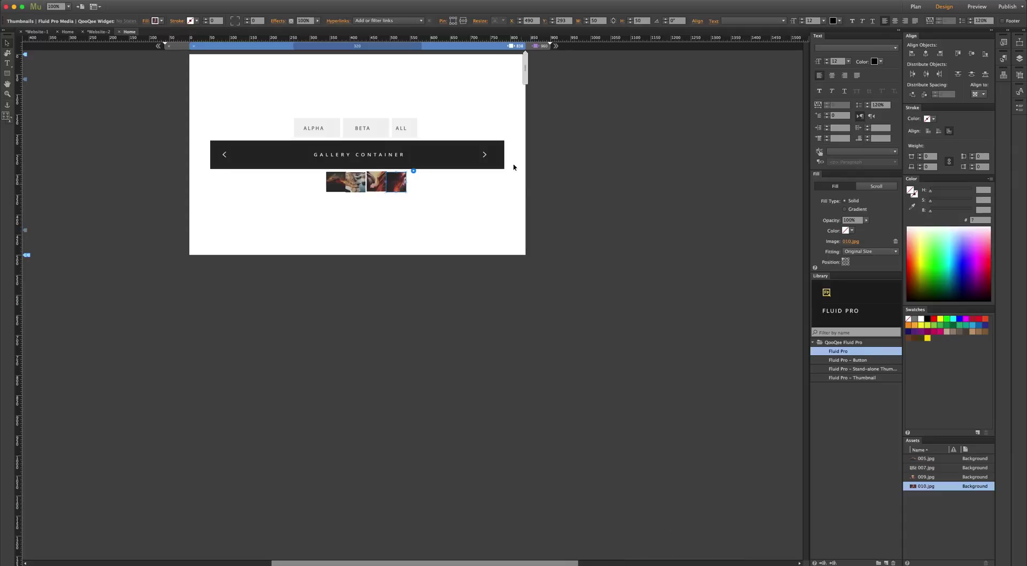
- Add 001.jpg as the last thumbnail's separate lightbox image
{"action": "left_click", "coordinate": [413, 171]}
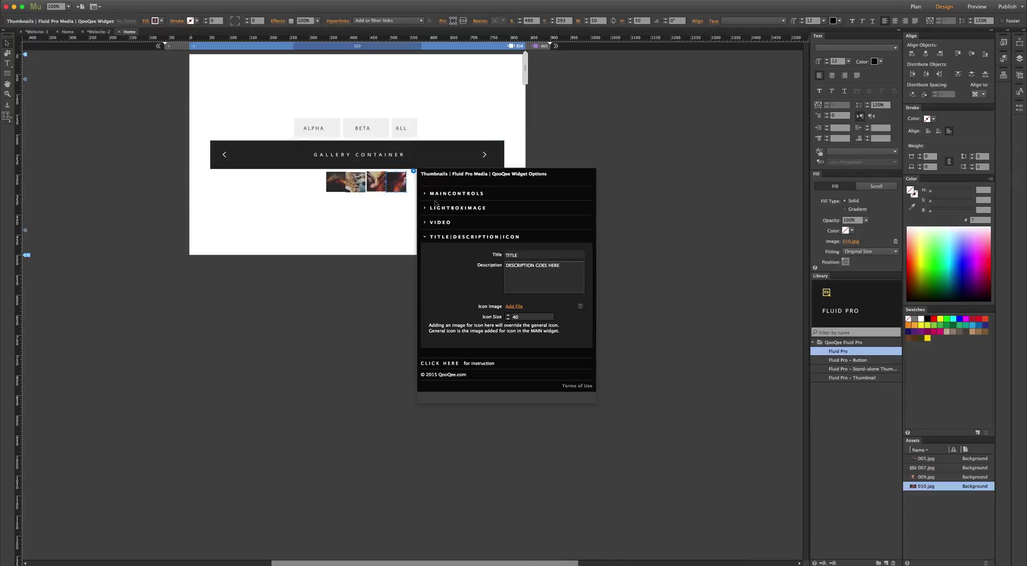
{"action": "left_click", "coordinate": [444, 208]}
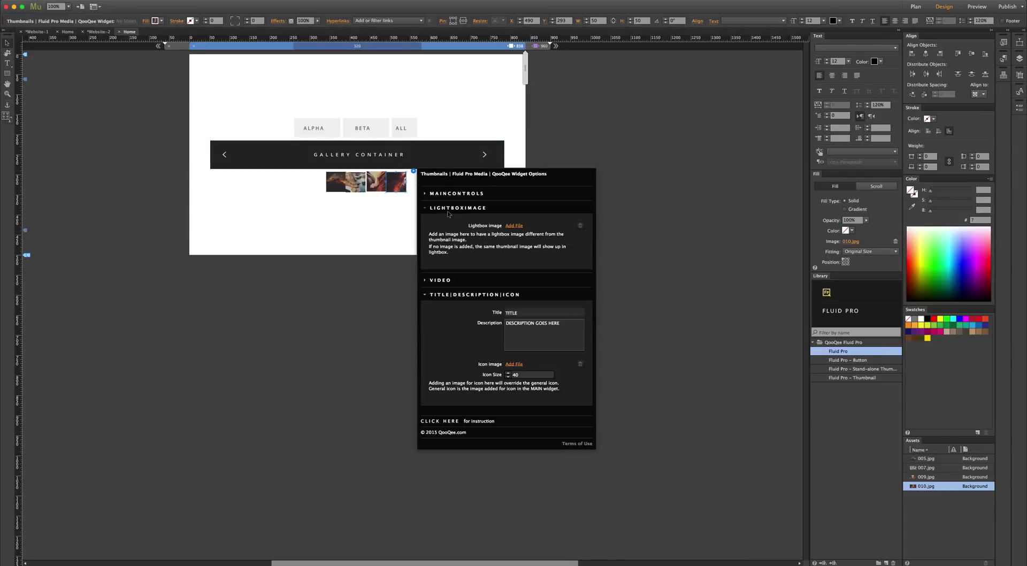
{"action": "left_click", "coordinate": [515, 226]}
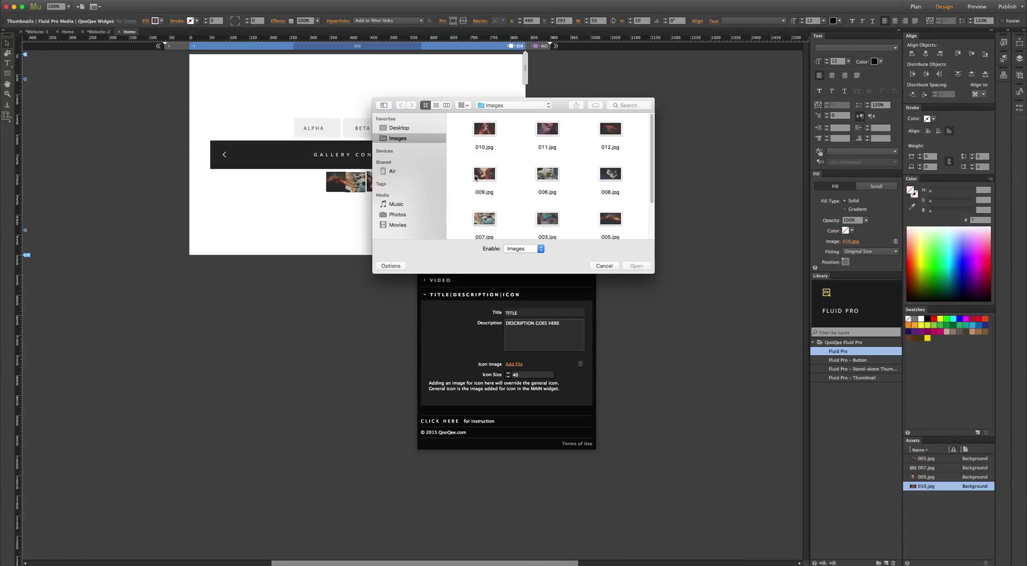
{"action": "scroll", "coordinate": [541, 179], "scroll_direction": "down", "scroll_amount": 3}
{"action": "double_click", "coordinate": [600, 217]}
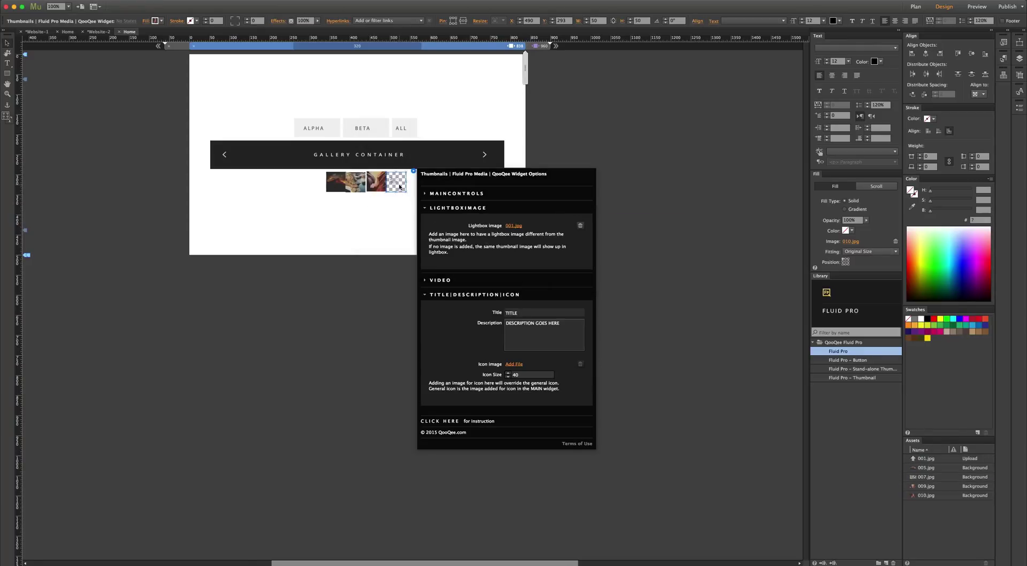
- Delete the last thumbnail and replace it with a duplicate of the red canyon thumbnail beside it
{"action": "left_click", "coordinate": [402, 180]}
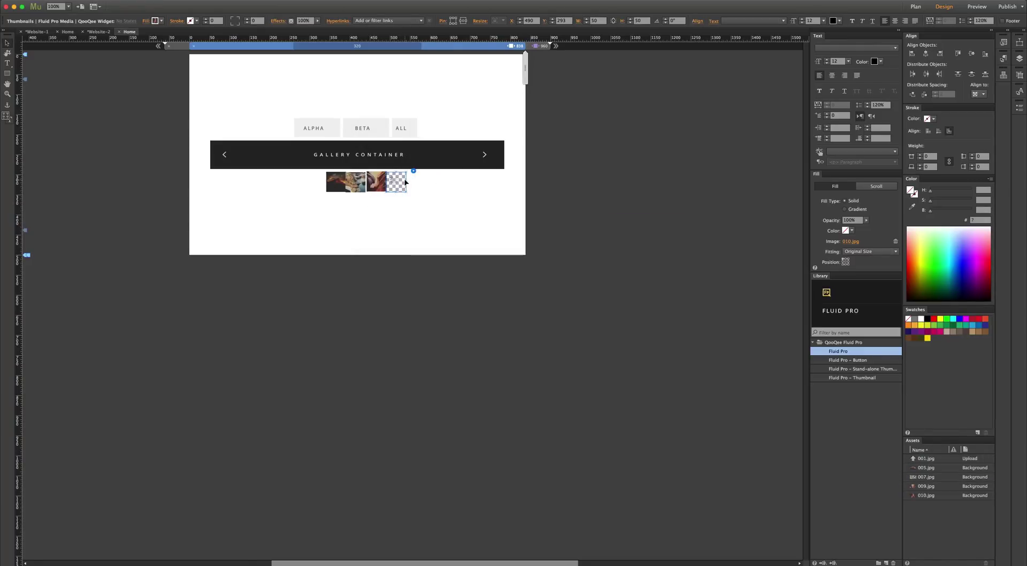
{"action": "key", "text": "Delete"}
{"action": "key", "text": "ctrl+z"}
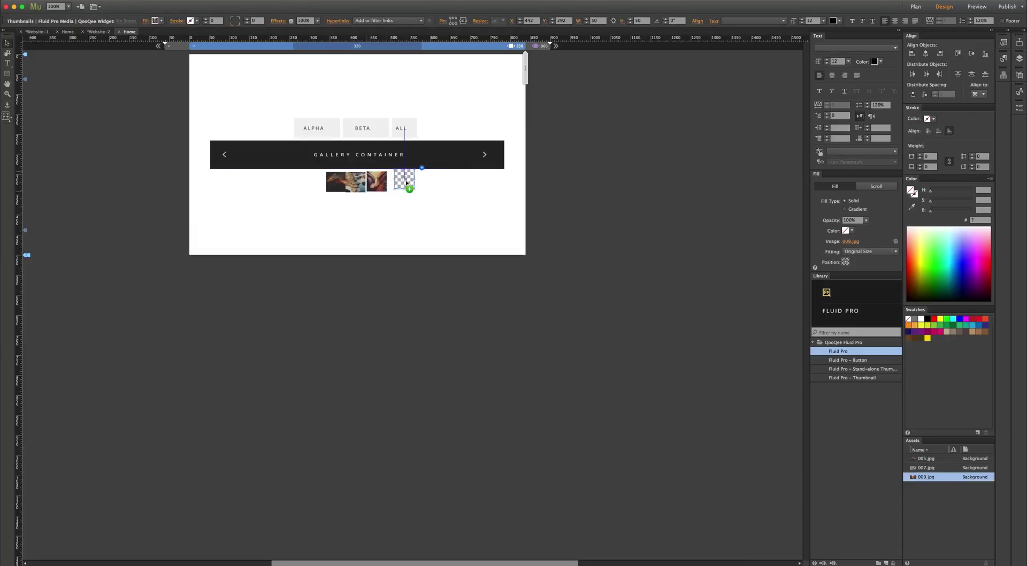
- Change the duplicated thumbnail's fill image to 006.jpg and check it under ALL in the browser preview
{"action": "left_click", "coordinate": [417, 170]}
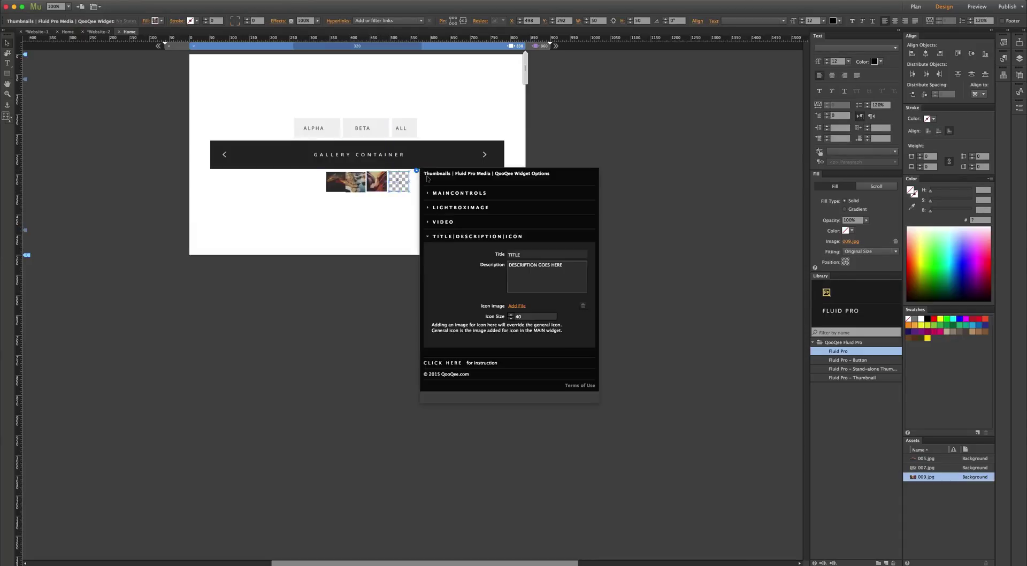
{"action": "left_click", "coordinate": [469, 209]}
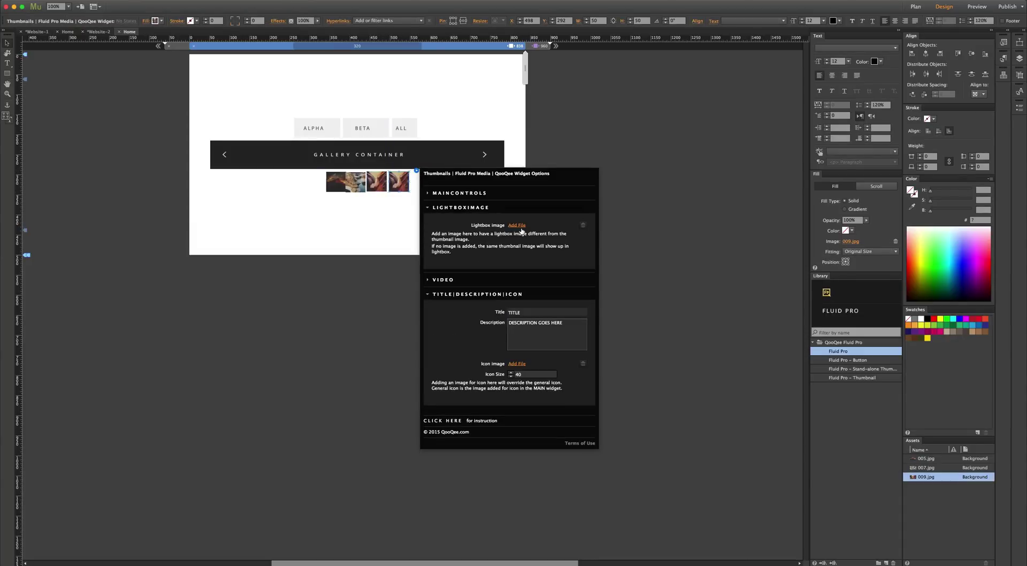
{"action": "left_click", "coordinate": [853, 243]}
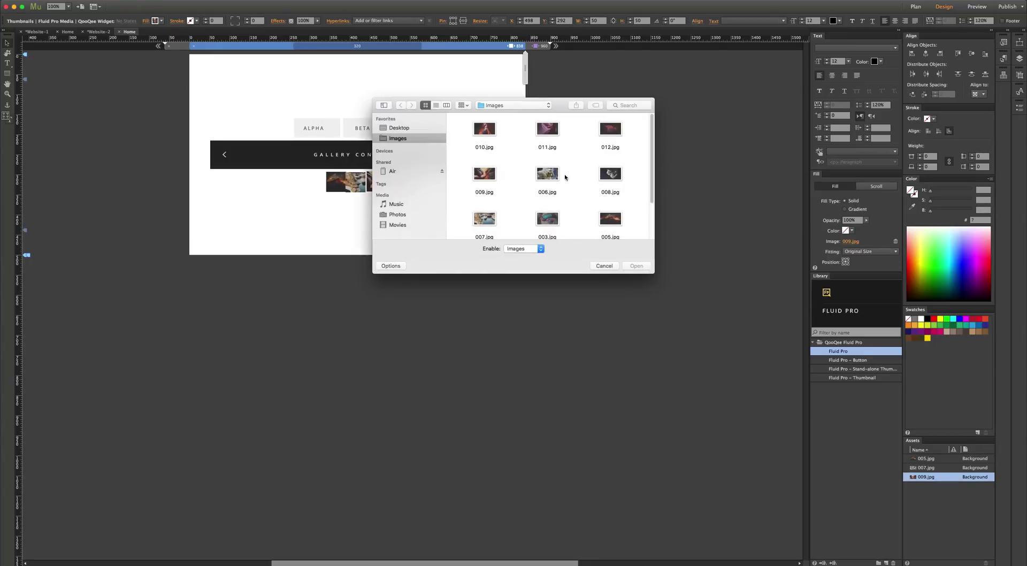
{"action": "double_click", "coordinate": [547, 174]}
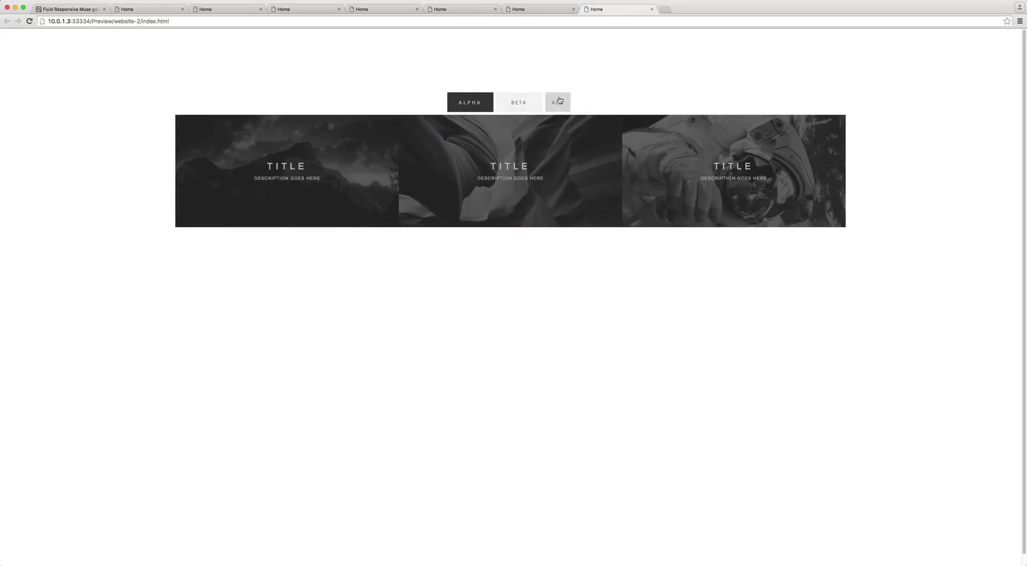
{"action": "left_click", "coordinate": [561, 100]}
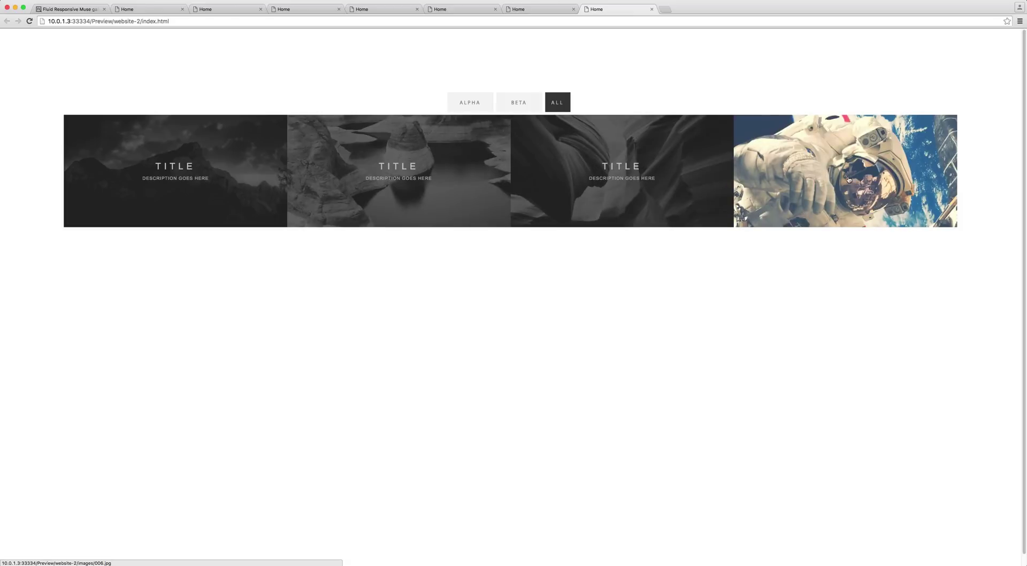
{"action": "key", "text": "super+Tab"}
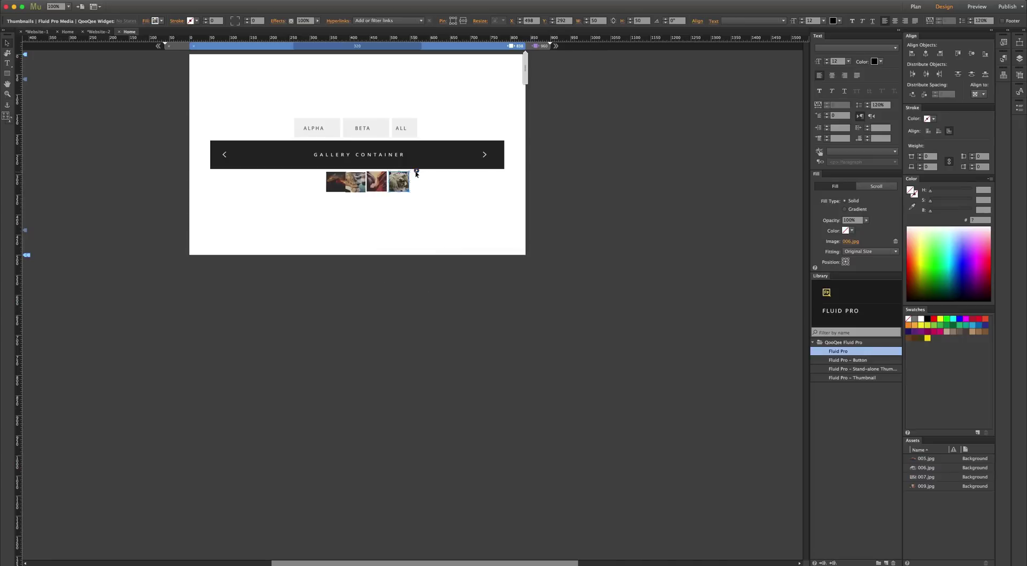
- Set the astronaut thumbnail's lightbox image to 001.jpg
{"action": "left_click", "coordinate": [416, 170]}
{"action": "left_click", "coordinate": [459, 207]}
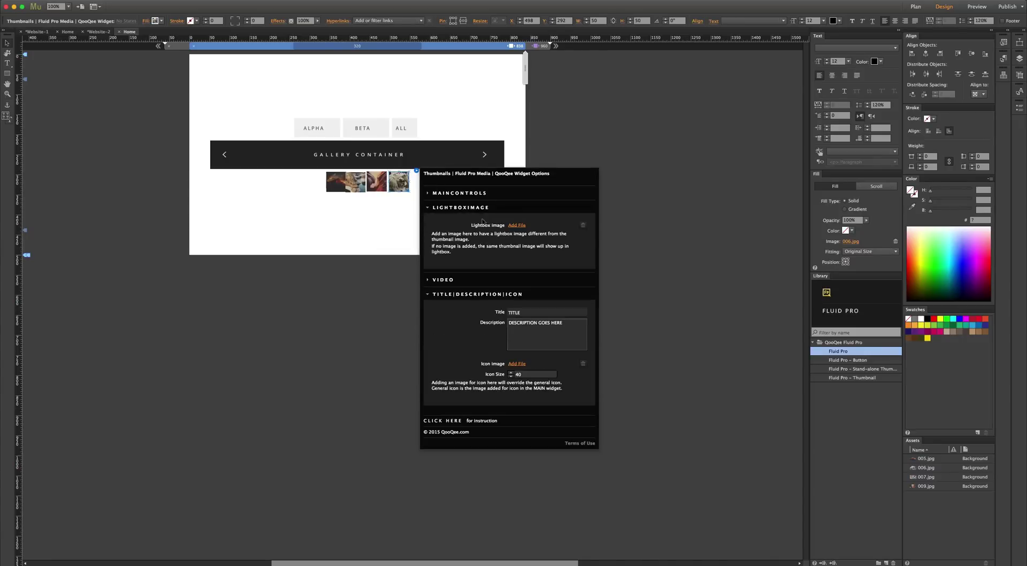
{"action": "left_click", "coordinate": [524, 224]}
{"action": "scroll", "coordinate": [521, 227], "scroll_direction": "down", "scroll_amount": 3}
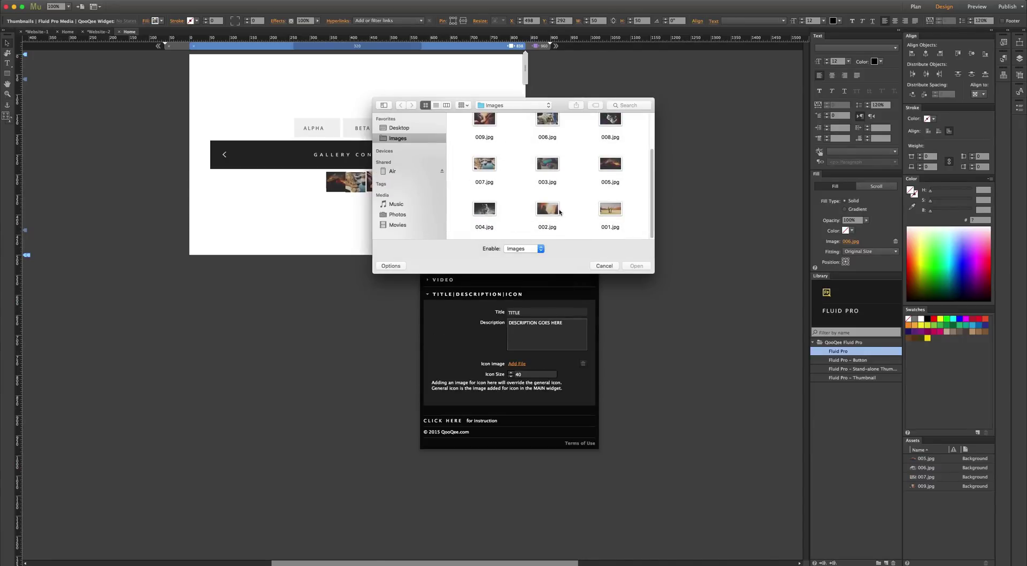
{"action": "double_click", "coordinate": [600, 212]}
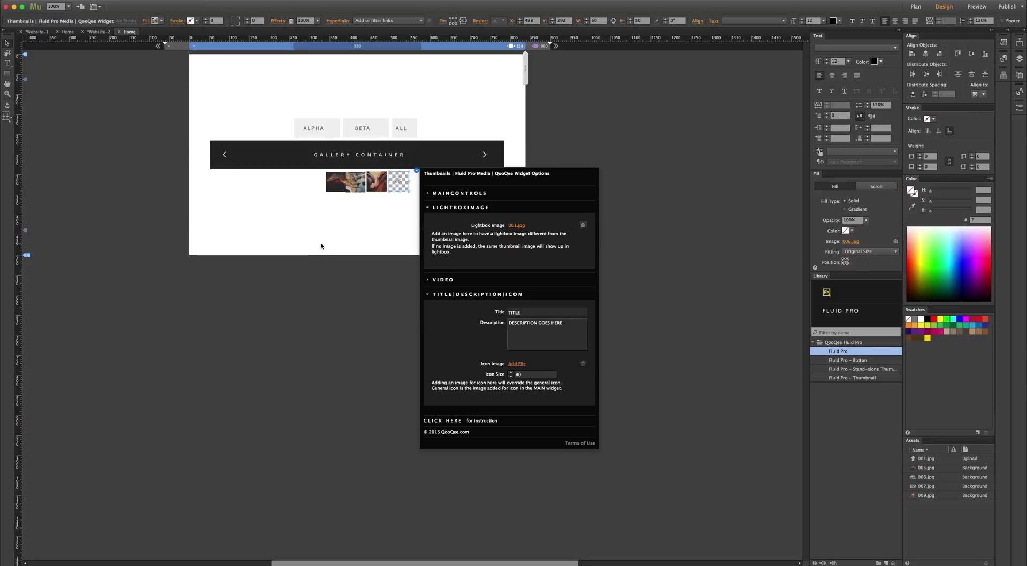
- Preview the page in the browser, open the astronaut thumbnail in the lightbox, and return to Muse
{"action": "left_click", "coordinate": [363, 229]}
{"action": "key", "text": "super+shift+e"}
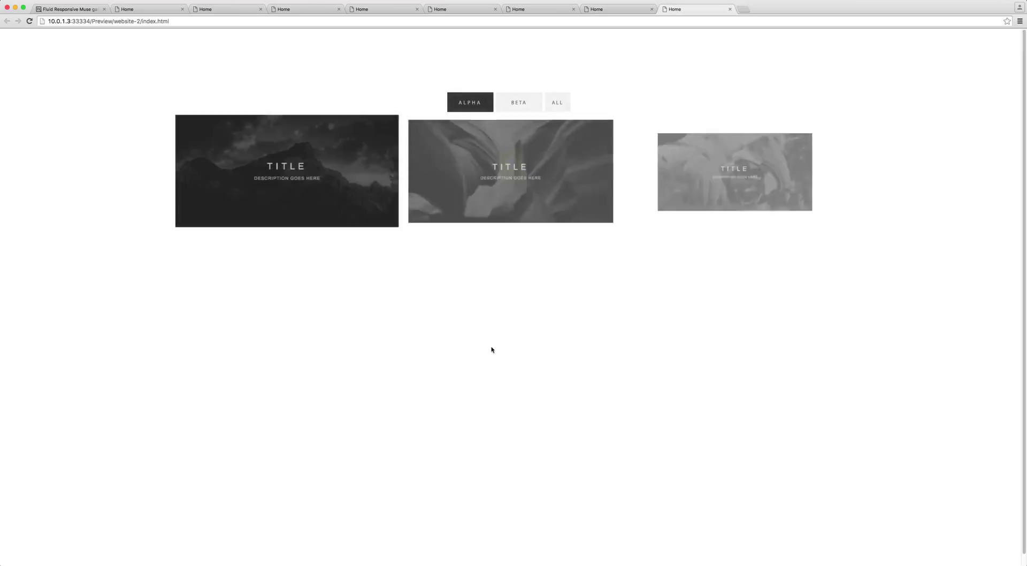
{"action": "left_click", "coordinate": [778, 215]}
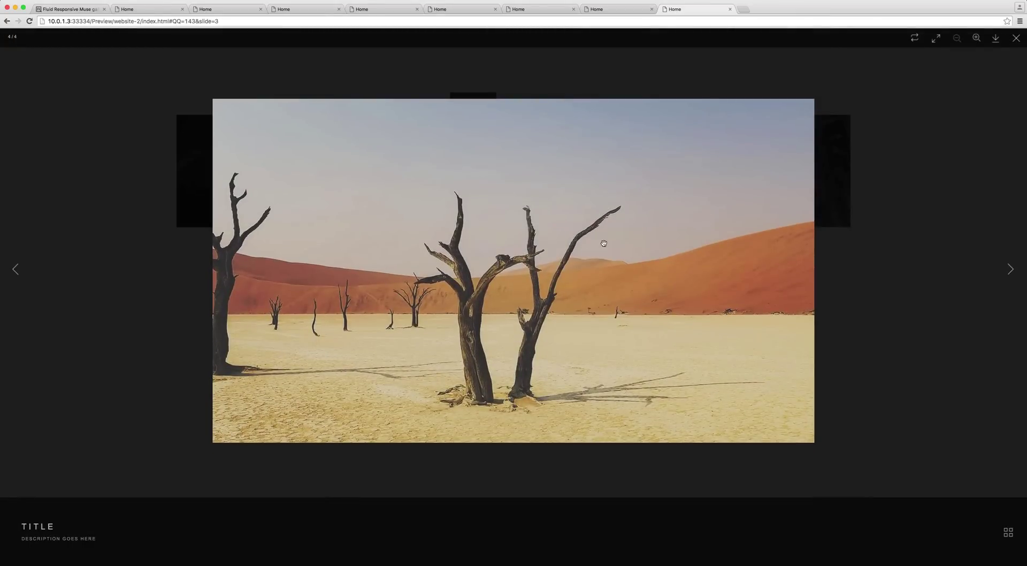
{"action": "key", "text": "super+Tab"}
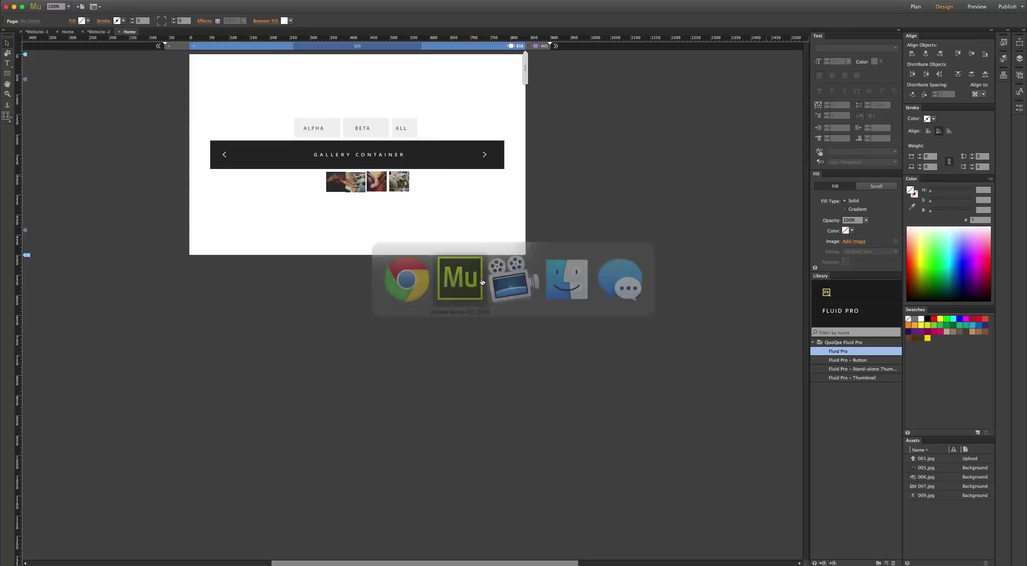
- Review the astronaut thumbnail's lightbox image settings and the available video source options
{"action": "left_click", "coordinate": [399, 181]}
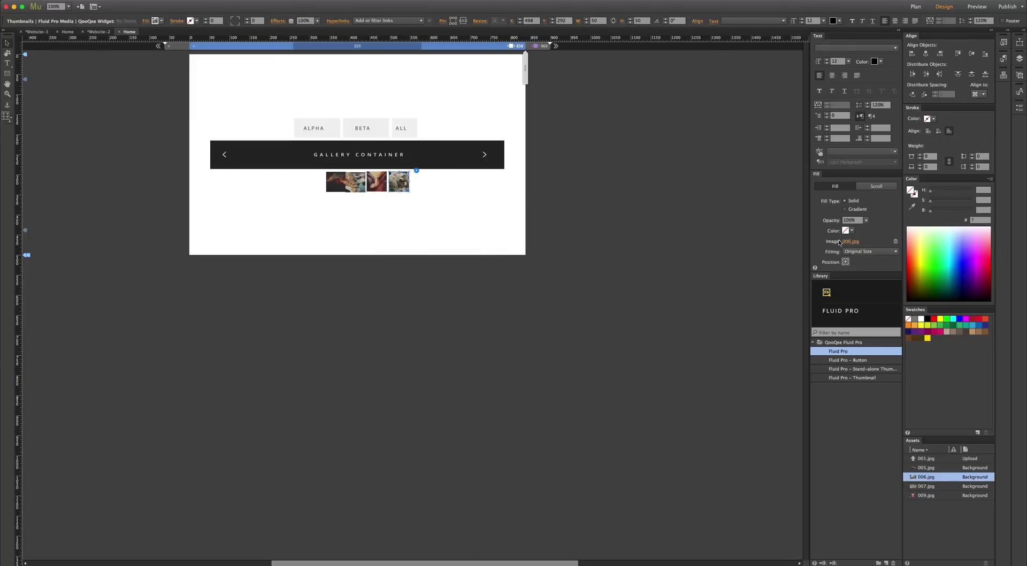
{"action": "left_click", "coordinate": [417, 171]}
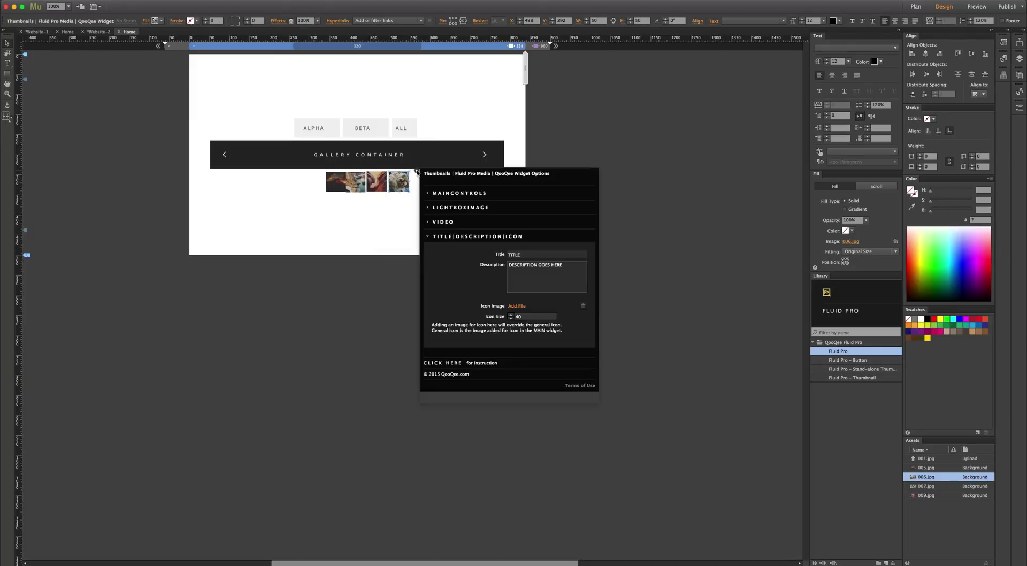
{"action": "left_click", "coordinate": [451, 208]}
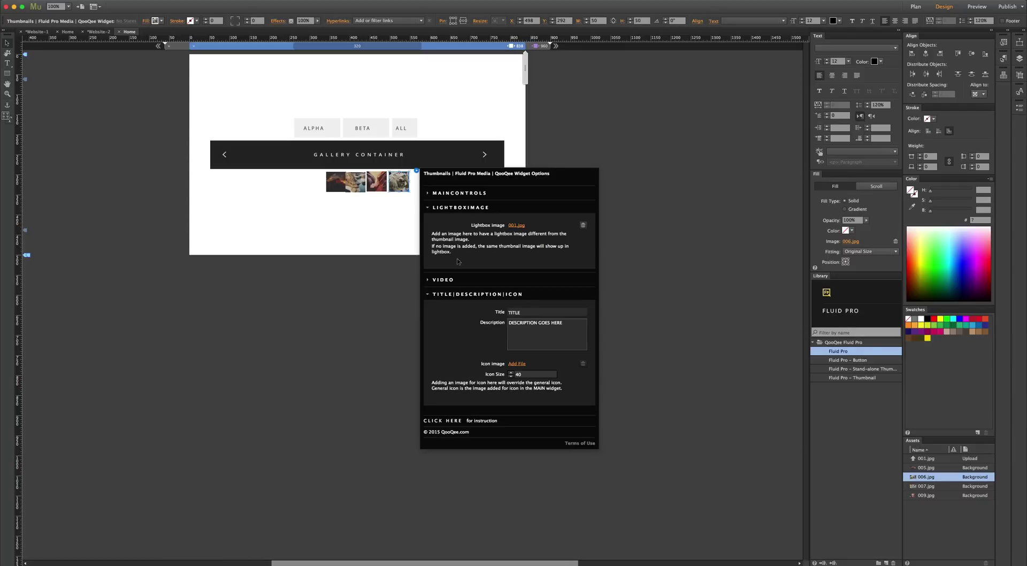
{"action": "left_click", "coordinate": [447, 280]}
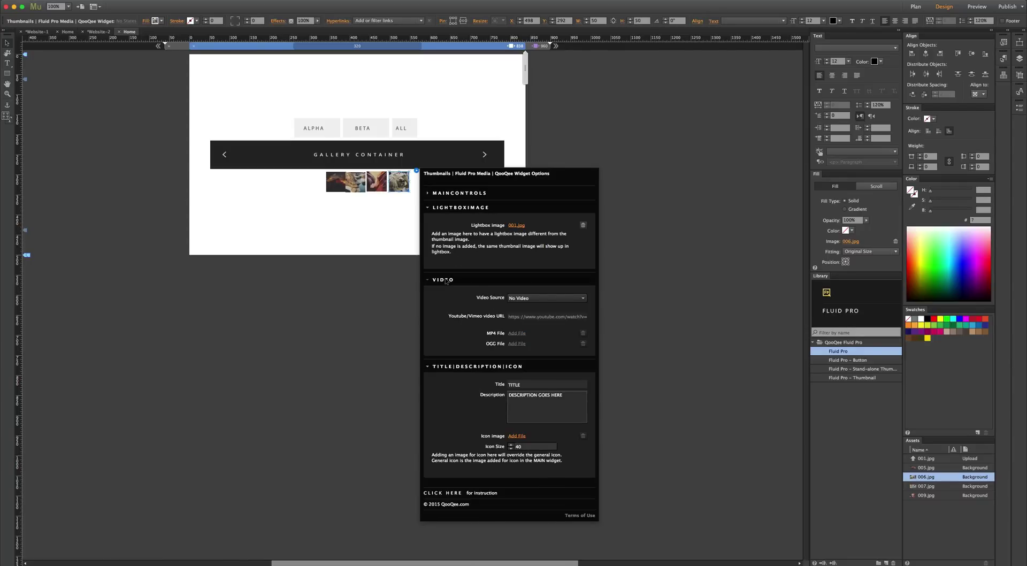
{"action": "left_click", "coordinate": [530, 299]}
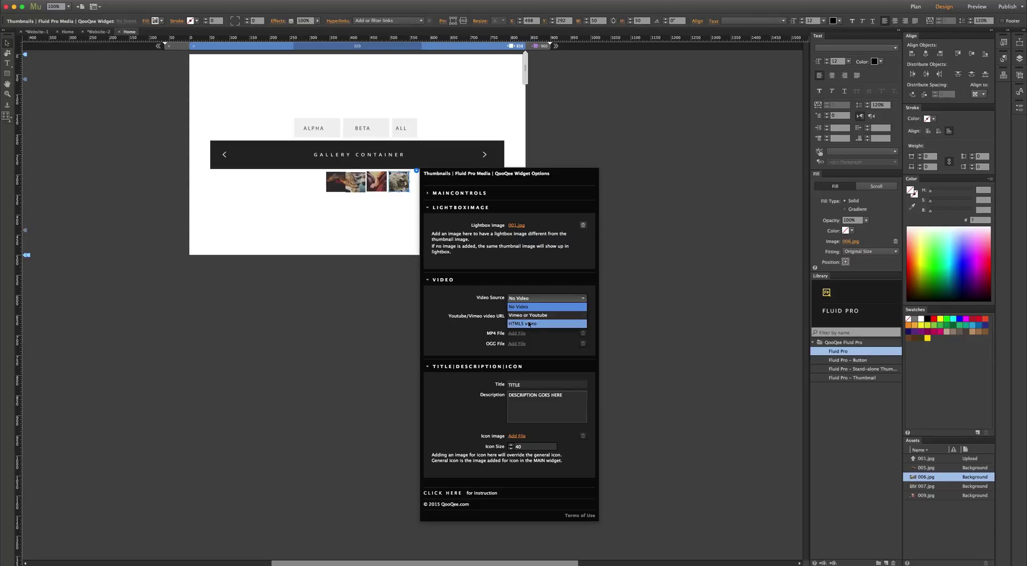
{"action": "left_click", "coordinate": [482, 335]}
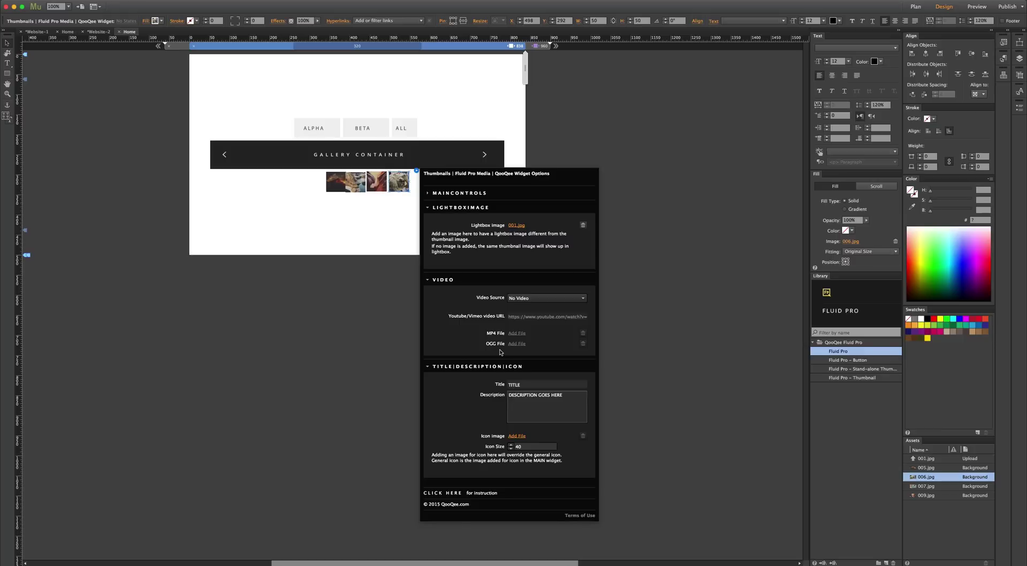
- Set the gallery container's title and description hover animation to Move into the thumbnail, and look at the existing browser preview
{"action": "left_click", "coordinate": [510, 142]}
{"action": "left_click", "coordinate": [512, 140]}
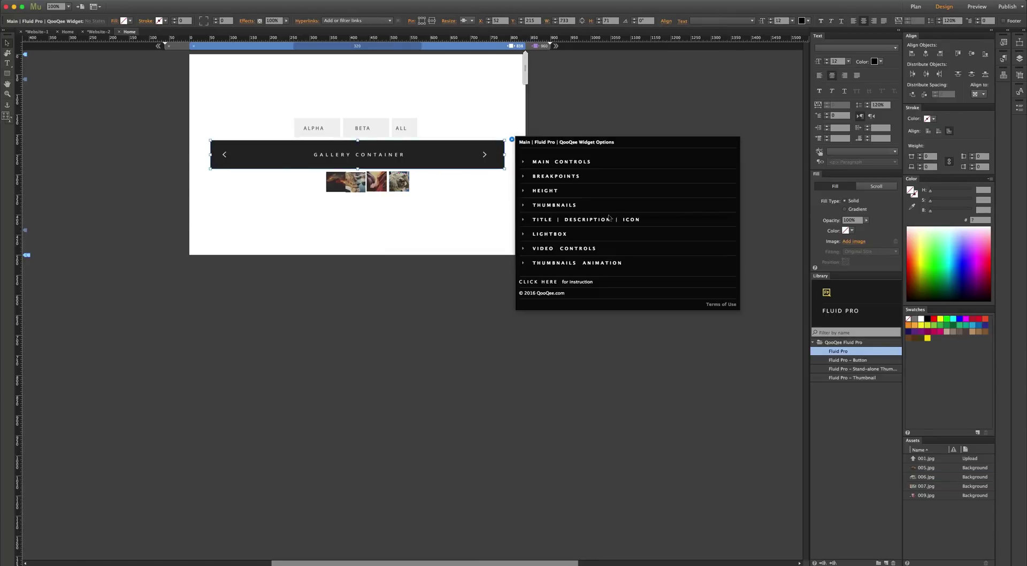
{"action": "left_click", "coordinate": [576, 220]}
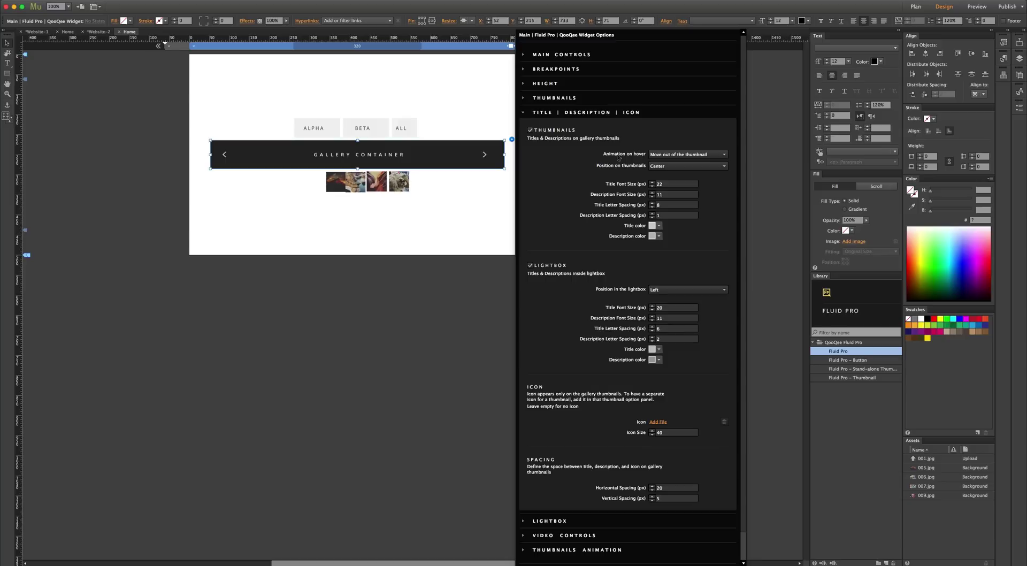
{"action": "left_click", "coordinate": [678, 155]}
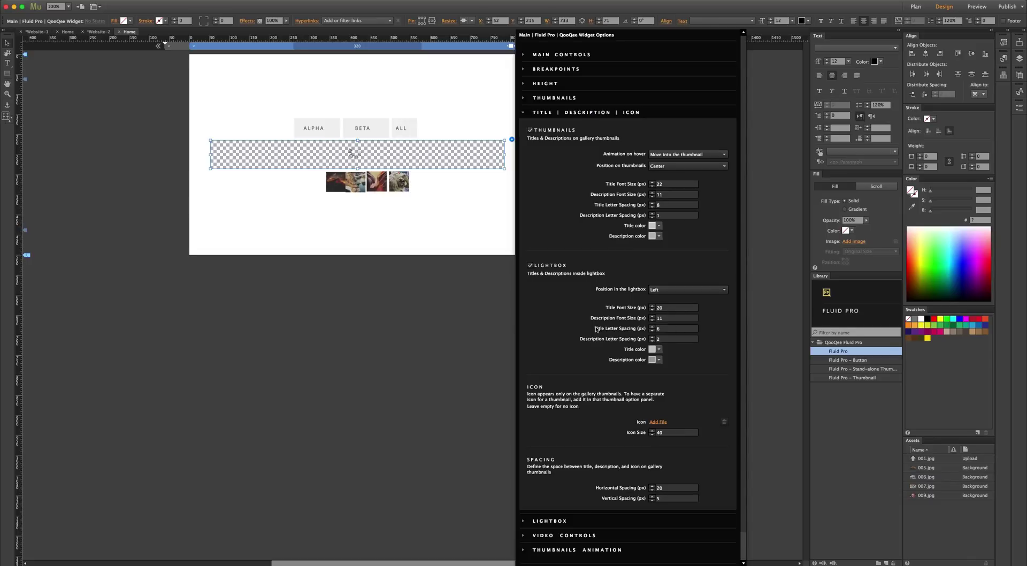
{"action": "key", "text": "super+Tab"}
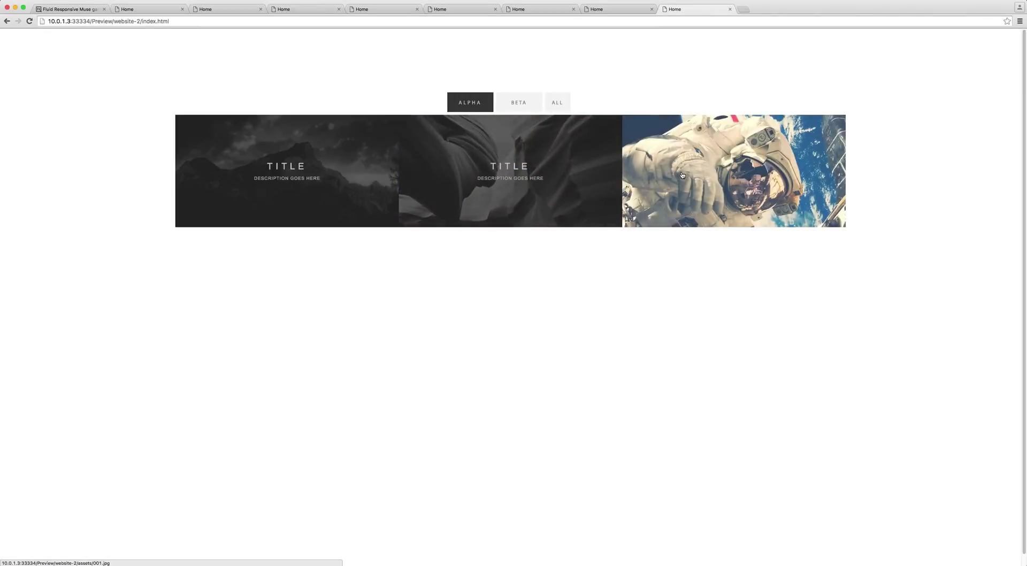
{"action": "key", "text": "super+Tab"}
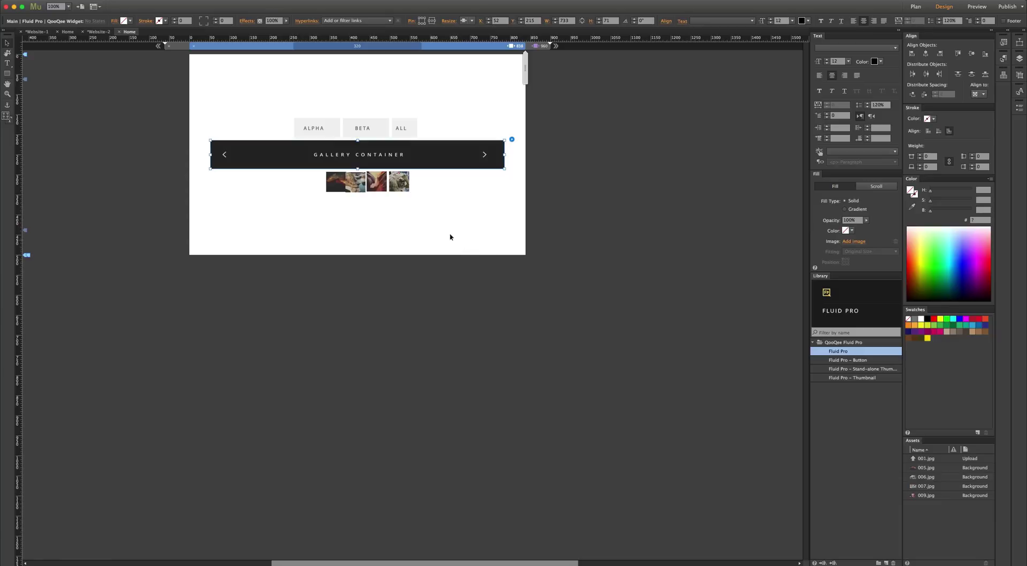
- Preview the page in the browser to check the title and description hover animation, and return to Muse
{"action": "left_click", "coordinate": [433, 207]}
{"action": "key", "text": "super+shift+e"}
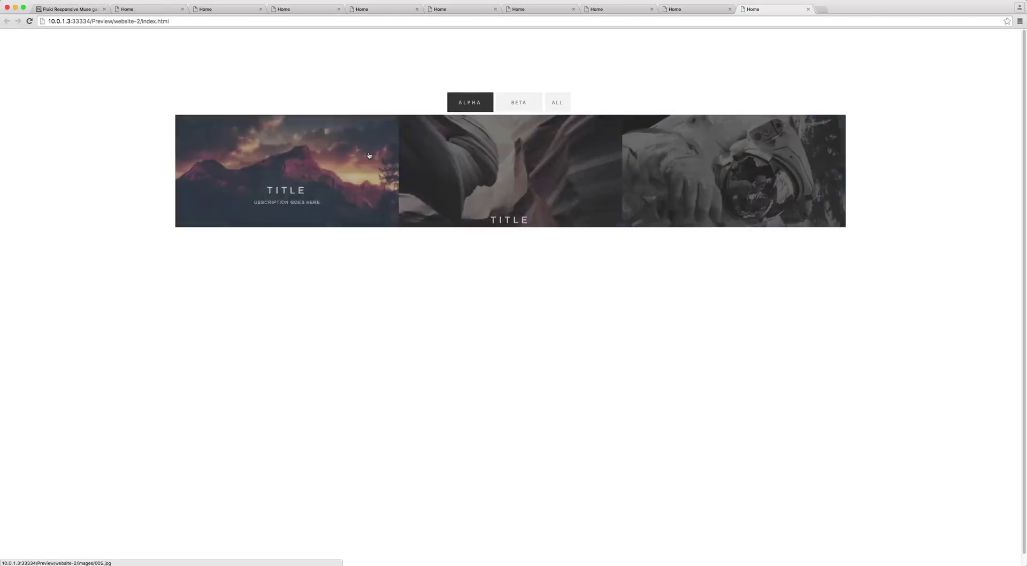
{"action": "key", "text": "super+Tab"}
- Review the gallery container's title, description and icon options and the astronaut thumbnail's own title and icon settings
{"action": "left_click", "coordinate": [500, 158]}
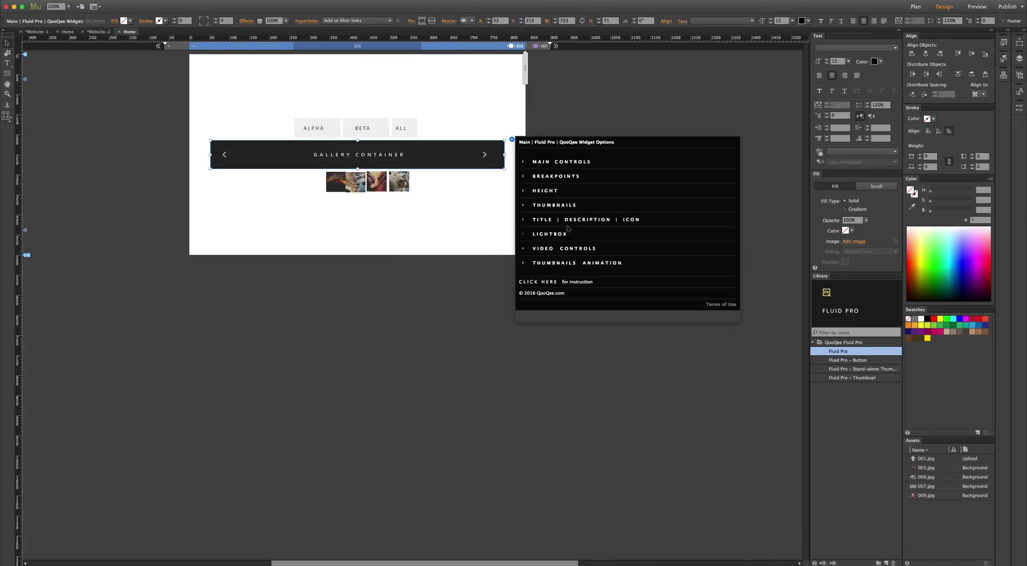
{"action": "left_click", "coordinate": [572, 227]}
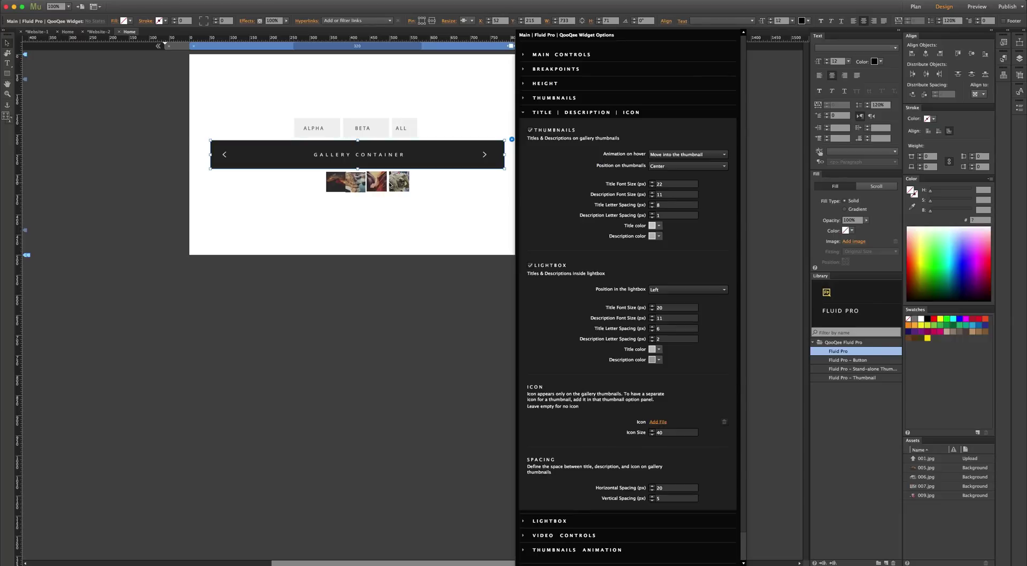
{"action": "left_click", "coordinate": [406, 176]}
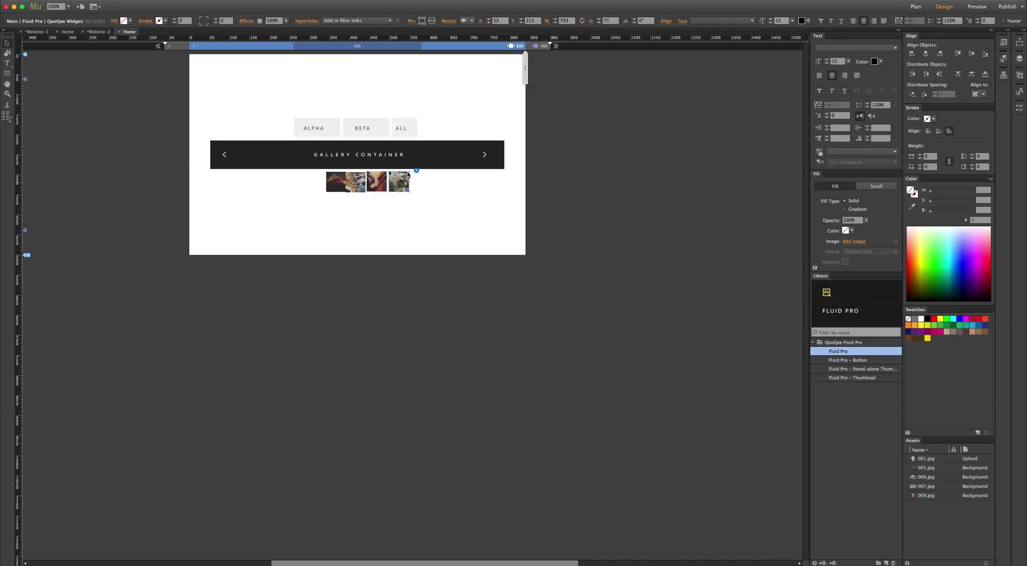
{"action": "left_click", "coordinate": [416, 171]}
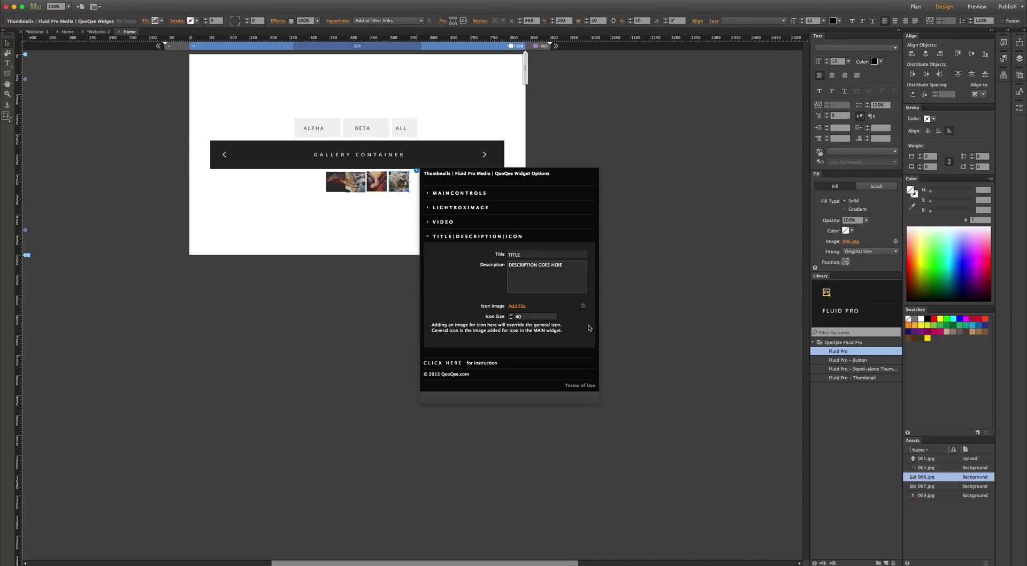
{"action": "left_click", "coordinate": [508, 143]}
{"action": "left_click", "coordinate": [510, 140]}
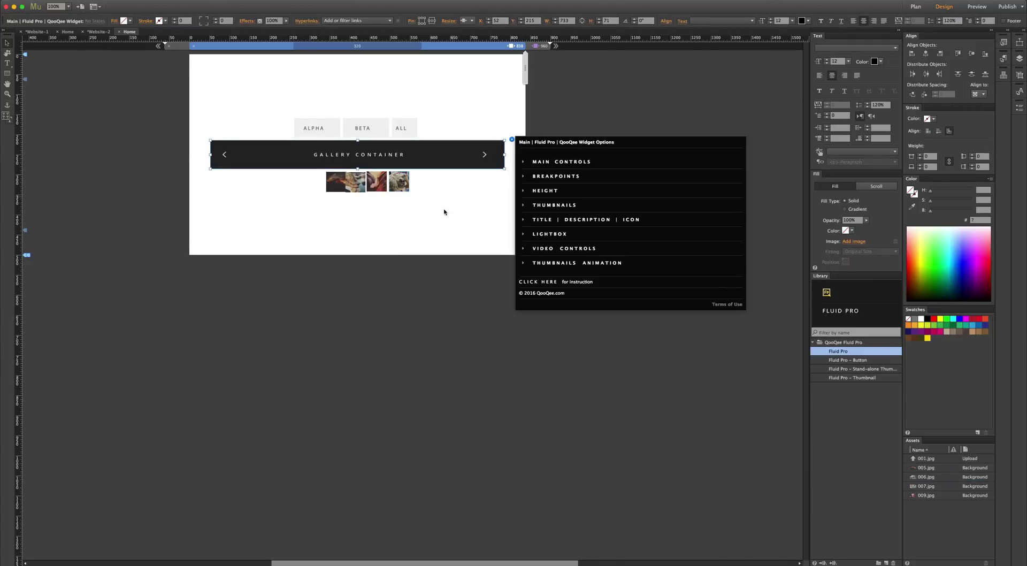
- Delete the four gallery thumbnails below the container, and undo the deletion
{"action": "left_click", "coordinate": [291, 188]}
{"action": "left_click", "coordinate": [297, 189]}
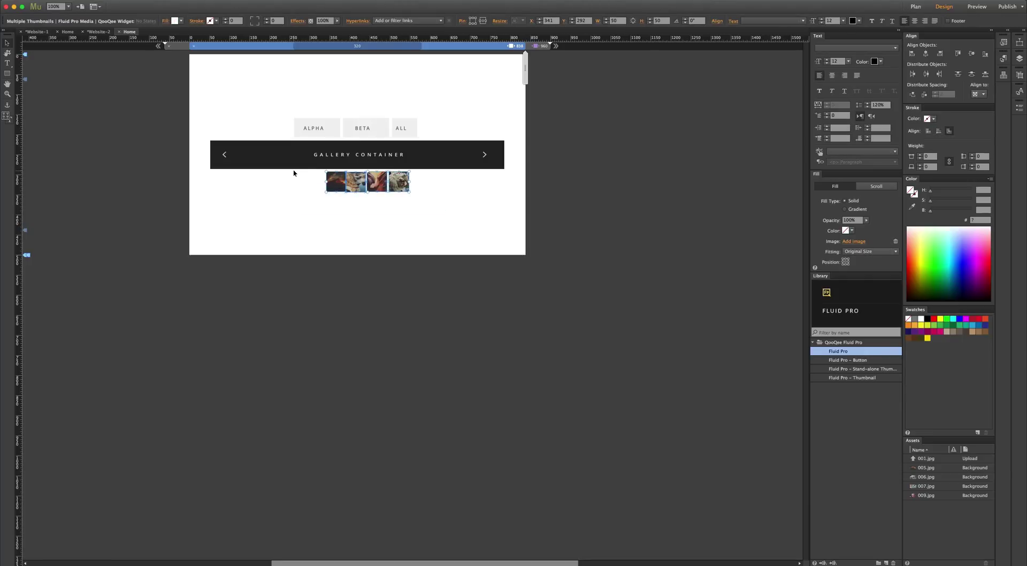
{"action": "key", "text": "Delete"}
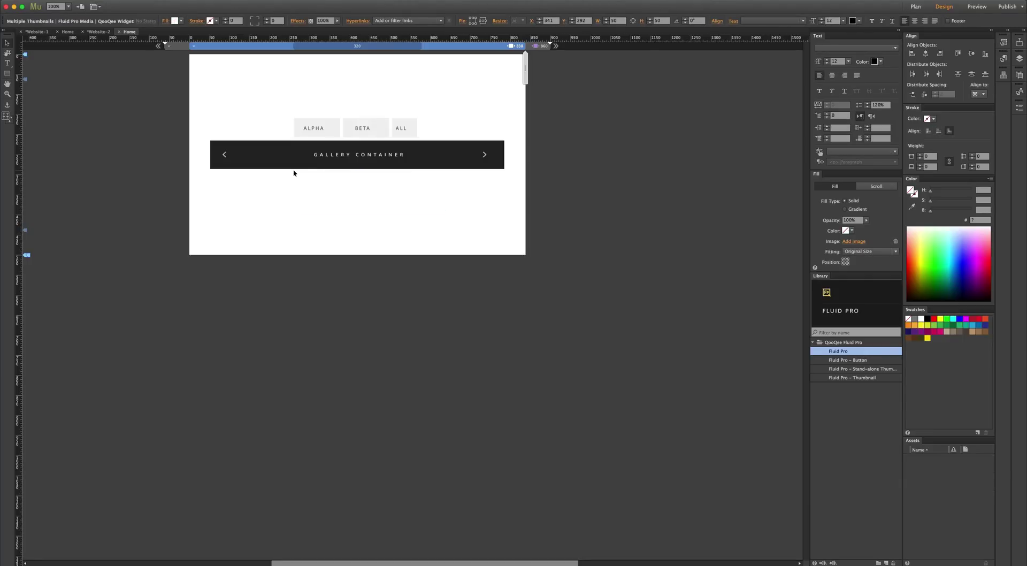
{"action": "left_click_drag", "start_coordinate": [296, 193], "coordinate": [405, 130]}
{"action": "key", "text": "super+z"}
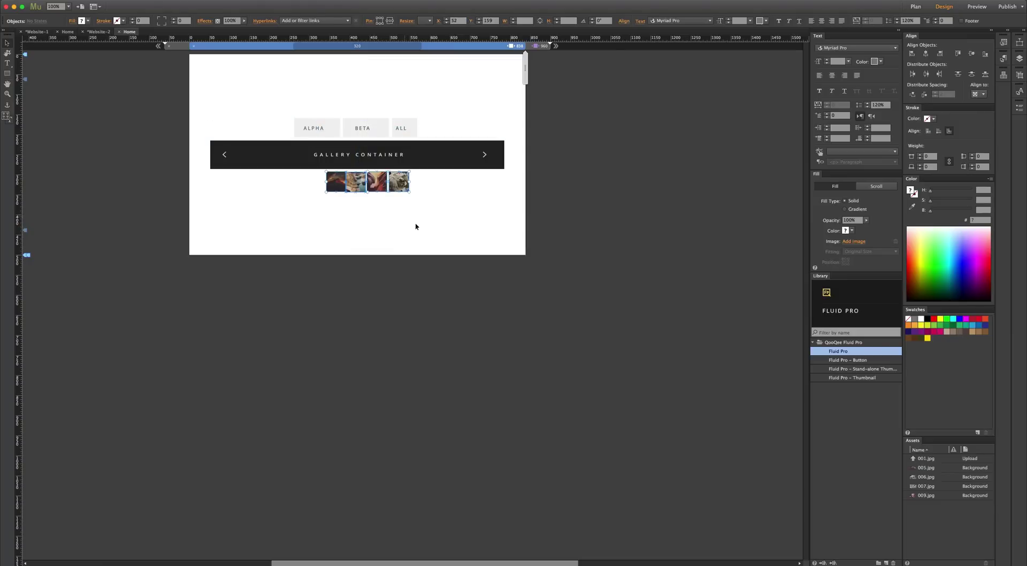
- Move the category buttons, container and thumbnails up to about X 42, Y 46, and place a Fluid Pro stand-alone thumbnail below them
{"action": "left_click_drag", "start_coordinate": [415, 225], "coordinate": [287, 103]}
{"action": "left_click_drag", "start_coordinate": [355, 129], "coordinate": [351, 84]}
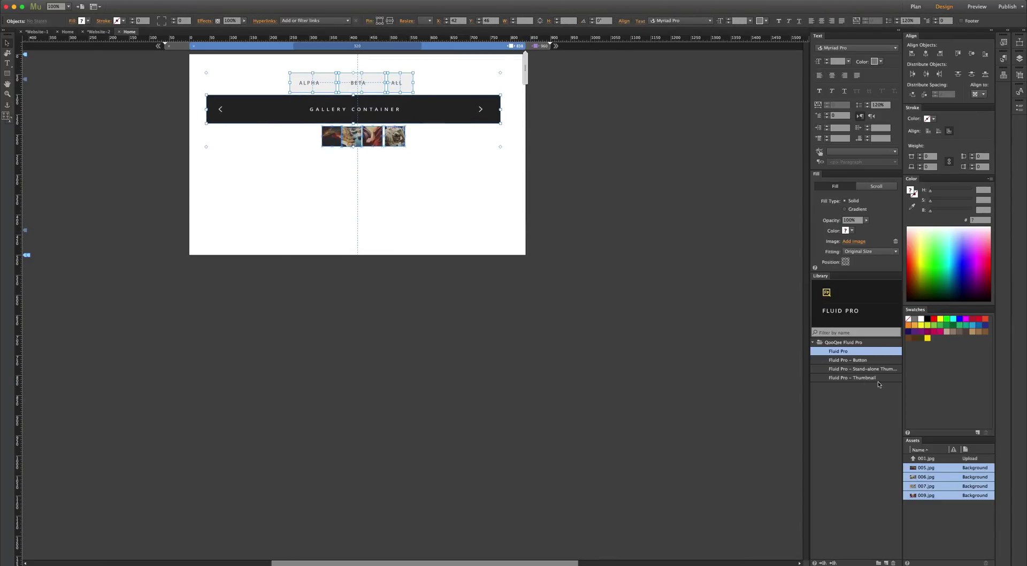
{"action": "left_click_drag", "start_coordinate": [877, 369], "coordinate": [238, 175]}
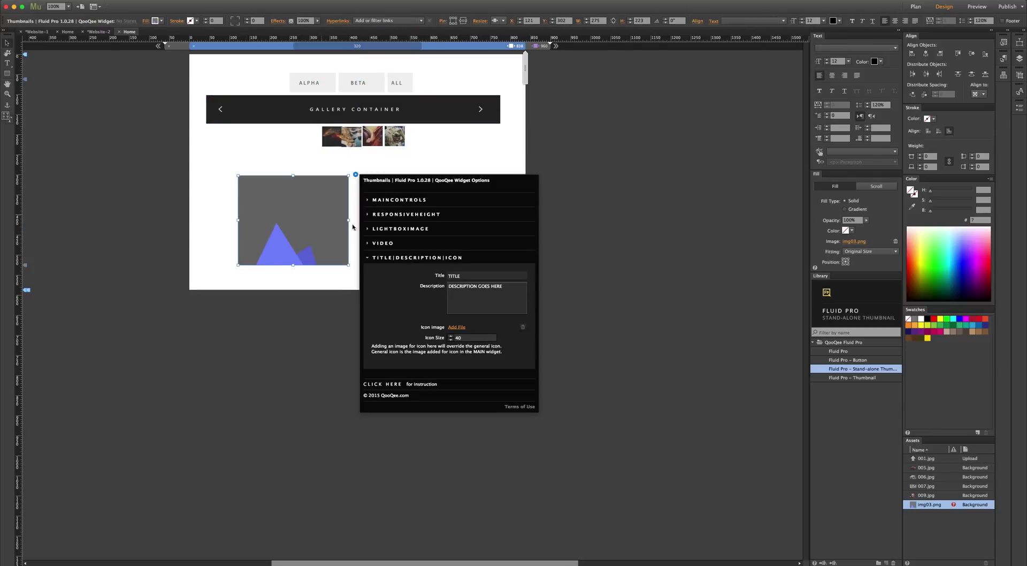
- Review the stand-alone thumbnail's responsive height options and resize the thumbnail to about 344 × 232 px
{"action": "left_click", "coordinate": [387, 215]}
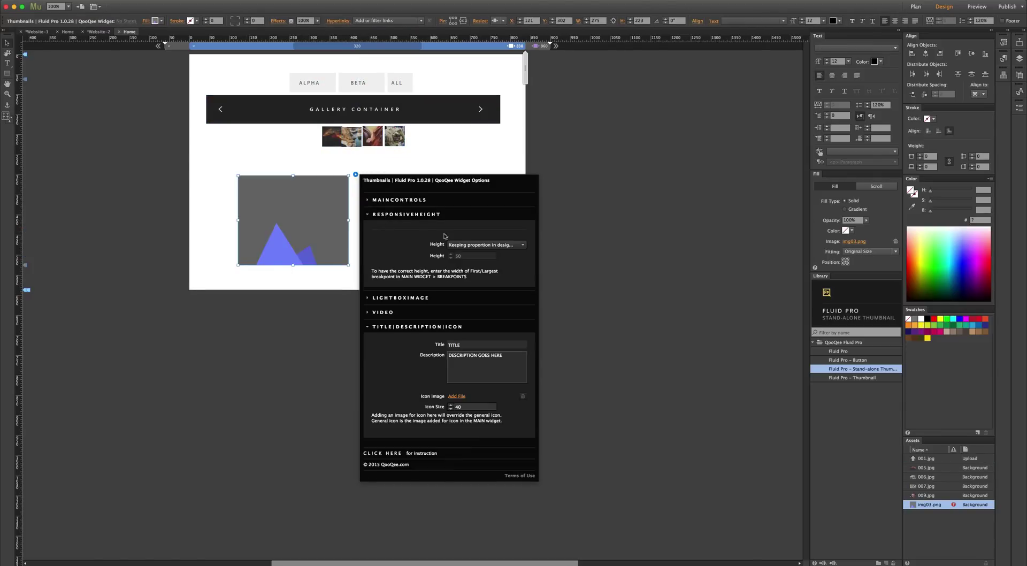
{"action": "left_click", "coordinate": [456, 245]}
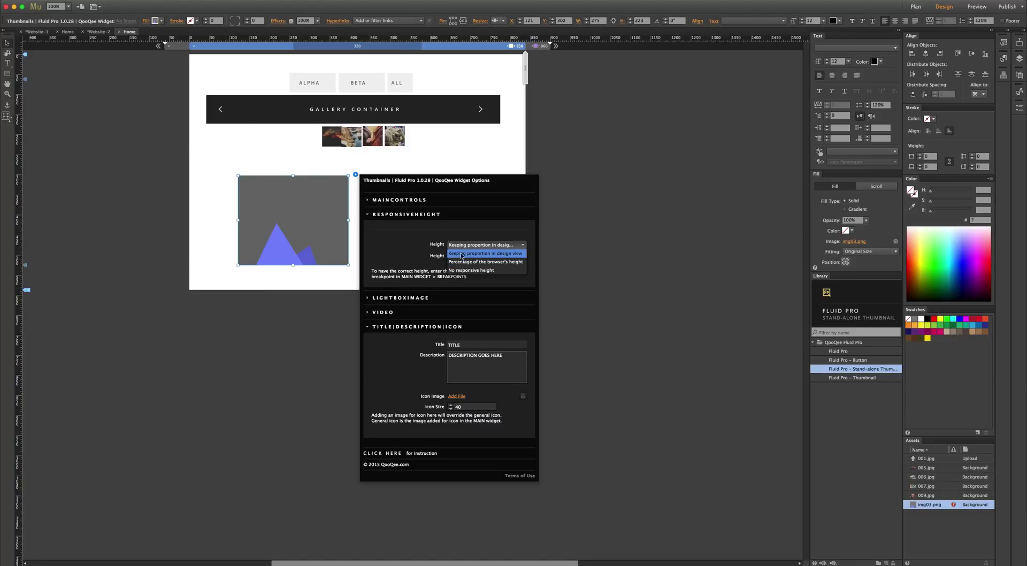
{"action": "left_click", "coordinate": [397, 249]}
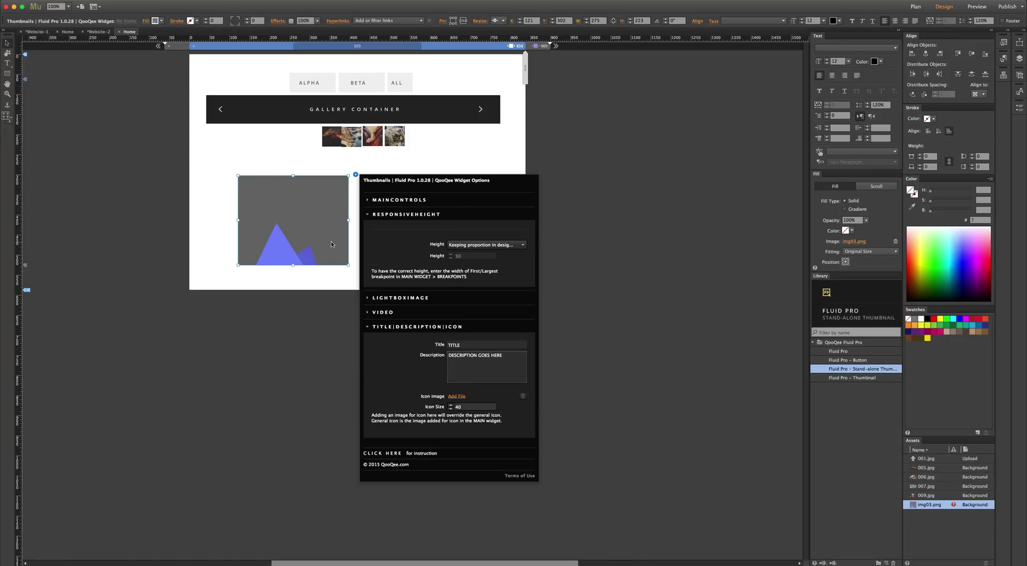
{"action": "left_click", "coordinate": [348, 265]}
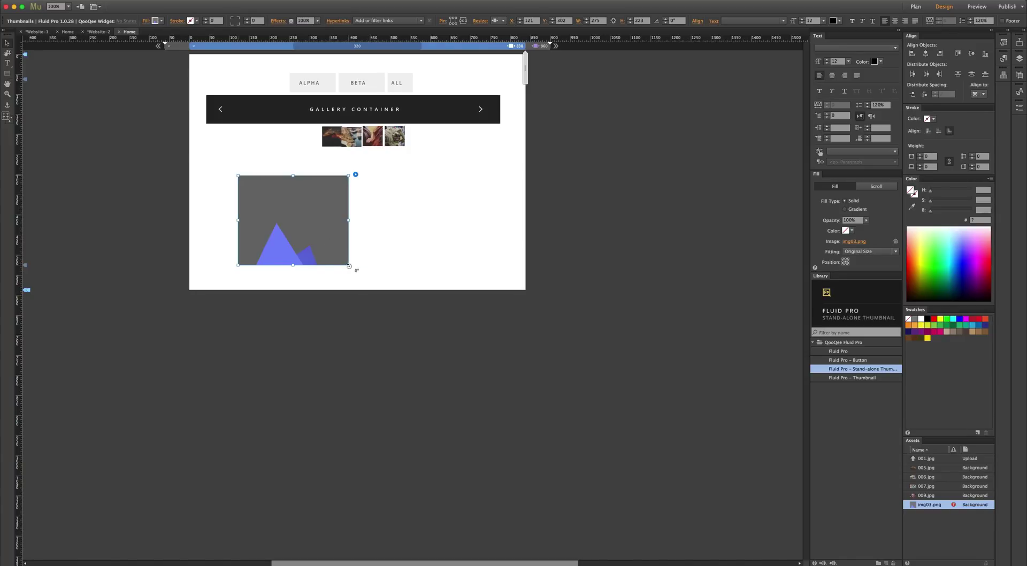
{"action": "left_click_drag", "start_coordinate": [347, 265], "coordinate": [376, 268]}
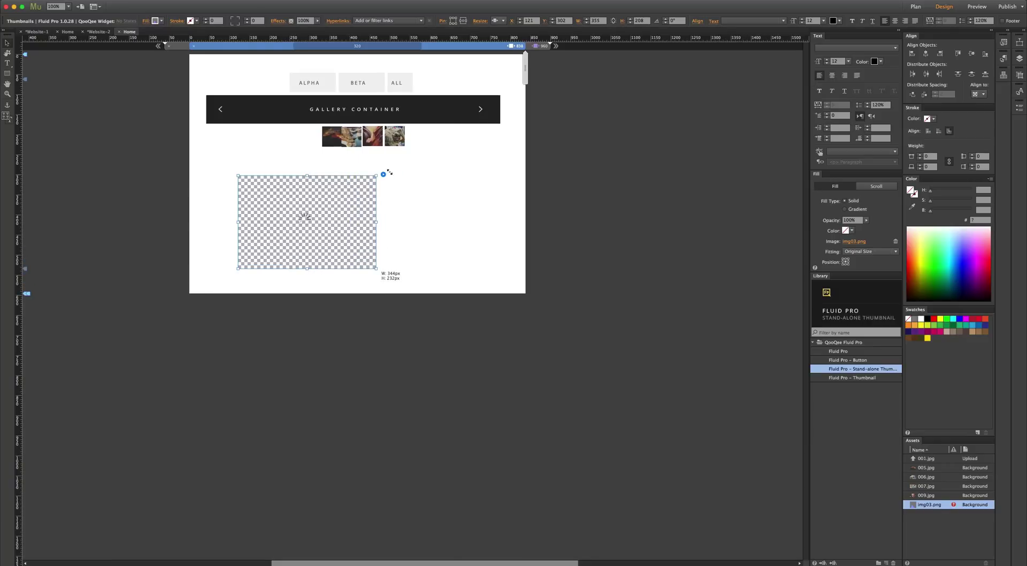
- Look at the existing gallery preview in the browser and return to Muse
{"action": "left_click", "coordinate": [401, 134]}
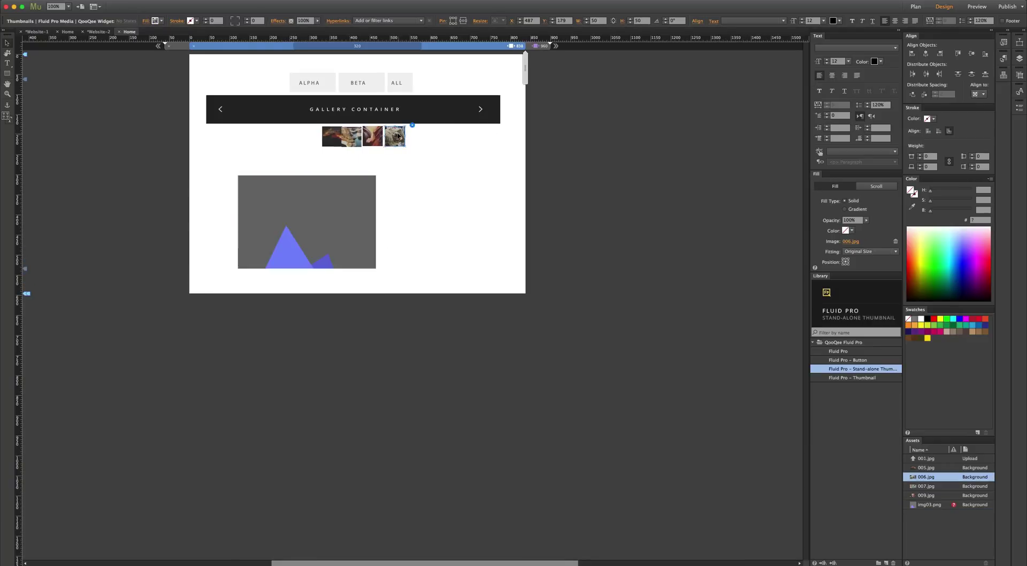
{"action": "key", "text": "super+Tab"}
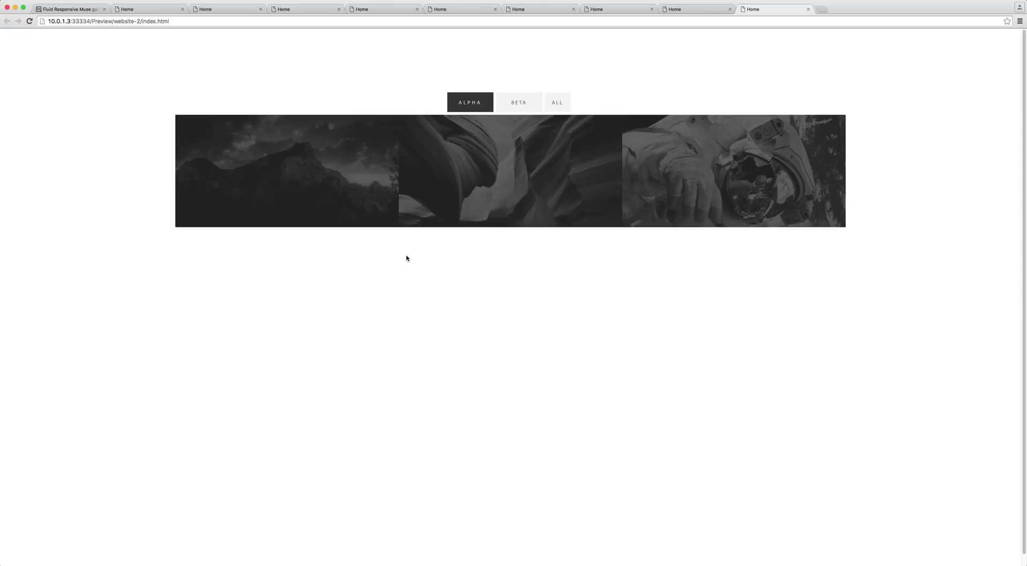
{"action": "key", "text": "super+Tab"}
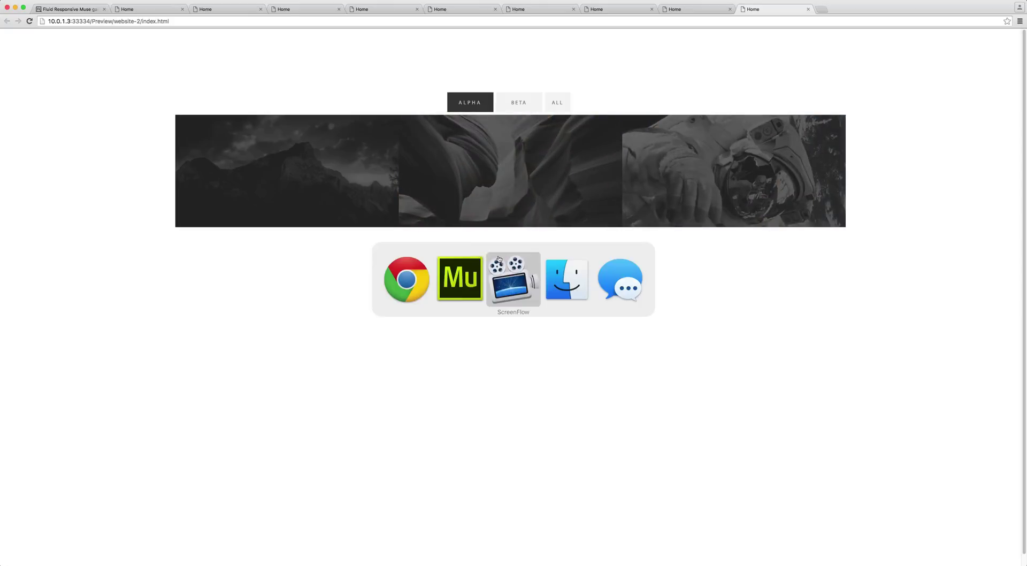
{"action": "left_click", "coordinate": [462, 276]}
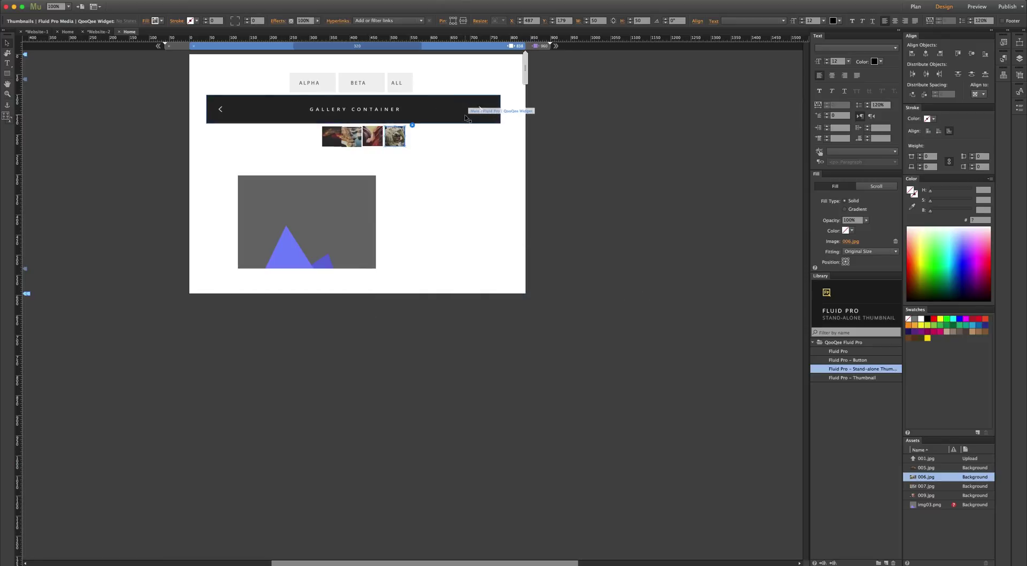
- Move the stand-alone thumbnail down and add a text frame of about 354 × 114 px above it reading "asdasdasdasd"
{"action": "left_click", "coordinate": [345, 213]}
{"action": "left_click_drag", "start_coordinate": [313, 227], "coordinate": [321, 296]}
{"action": "key", "text": "t"}
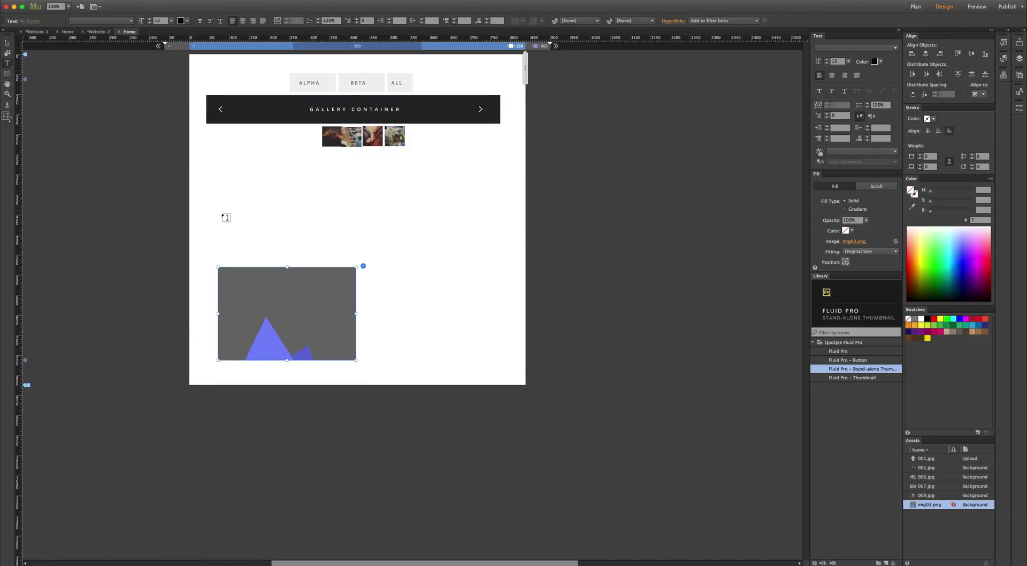
{"action": "left_click_drag", "start_coordinate": [220, 214], "coordinate": [362, 260]}
{"action": "type", "text": "asdasdasdasd"}
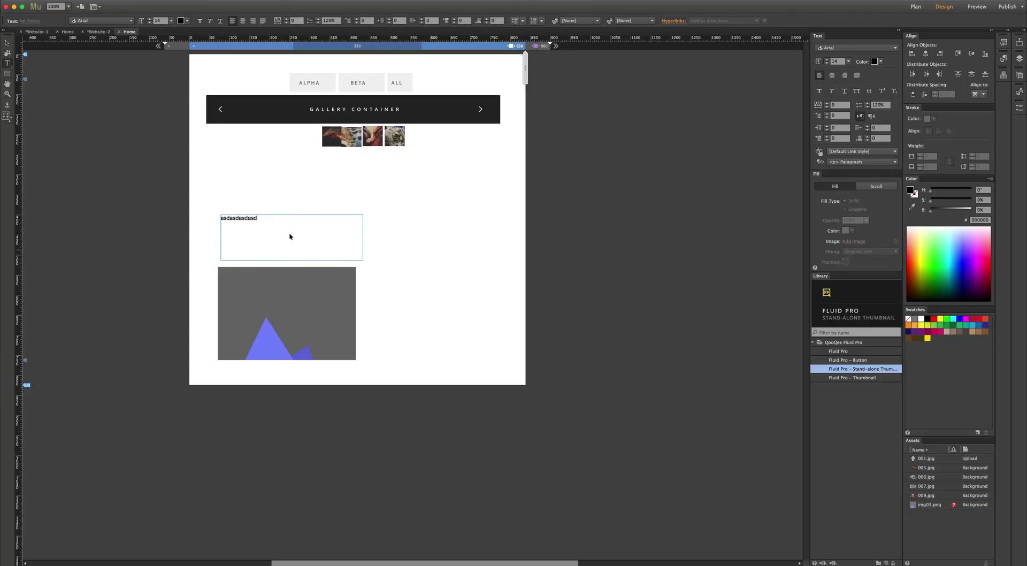
{"action": "key", "text": "Escape"}
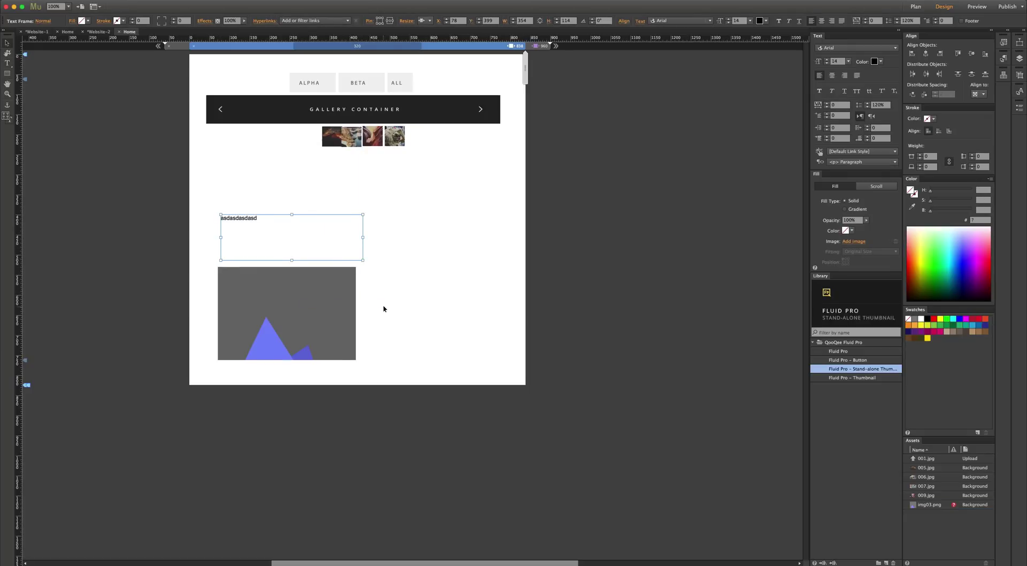
- Set the stand-alone thumbnail's fill image to 002.jpg
{"action": "left_click", "coordinate": [338, 283]}
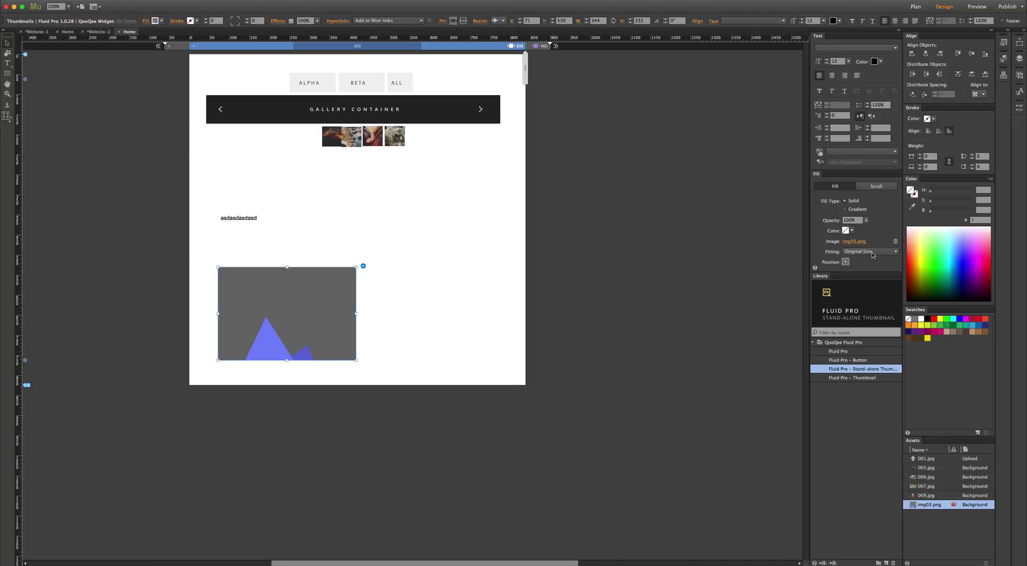
{"action": "left_click", "coordinate": [861, 243]}
{"action": "scroll", "coordinate": [508, 180], "scroll_direction": "down", "scroll_amount": 1}
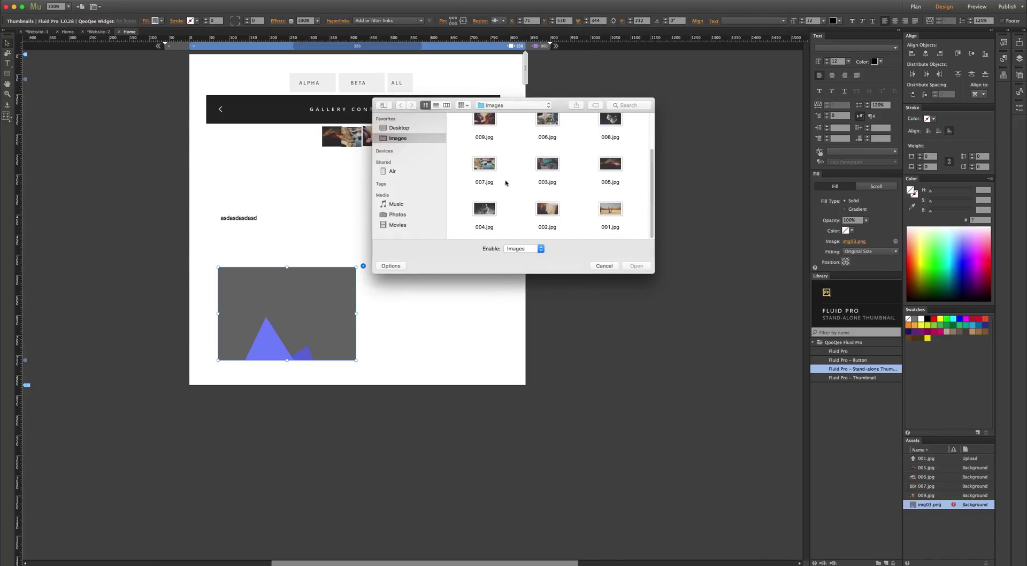
{"action": "double_click", "coordinate": [539, 212]}
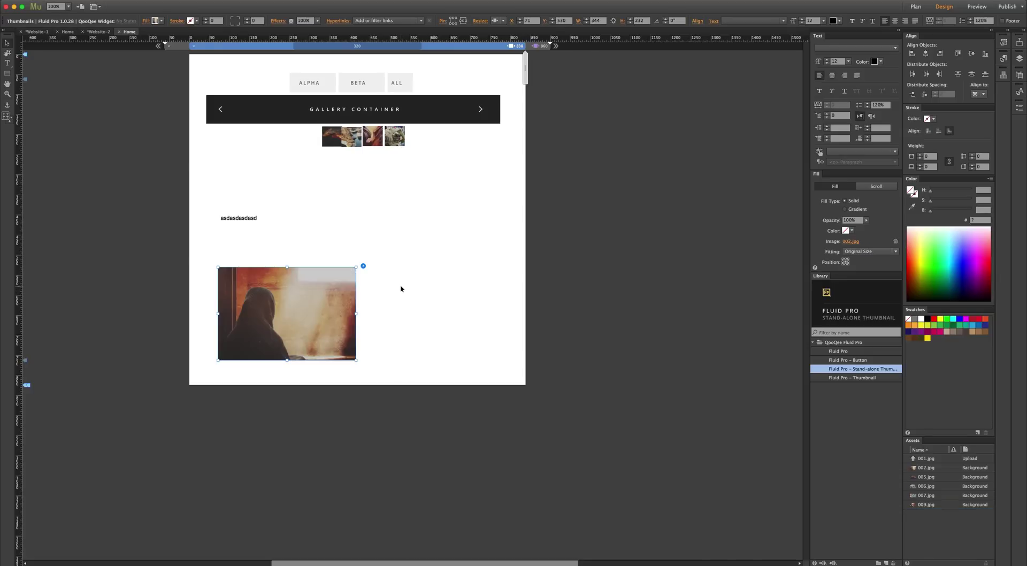
- Switch to the 960 breakpoint, preview the stand-alone thumbnail's lightbox and thumbnail strip in the browser, and return to Muse
{"action": "left_click", "coordinate": [545, 47]}
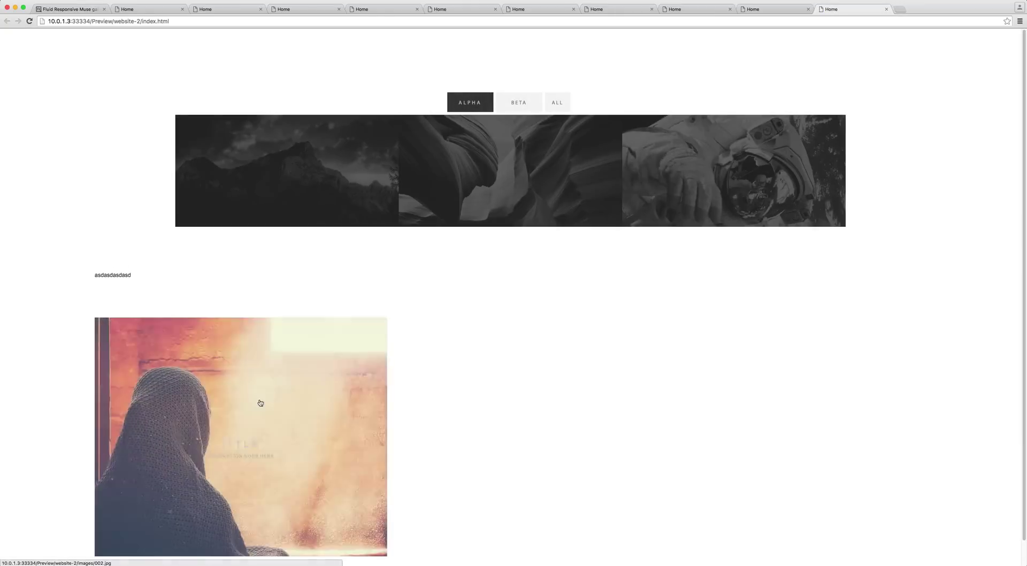
{"action": "left_click", "coordinate": [261, 387]}
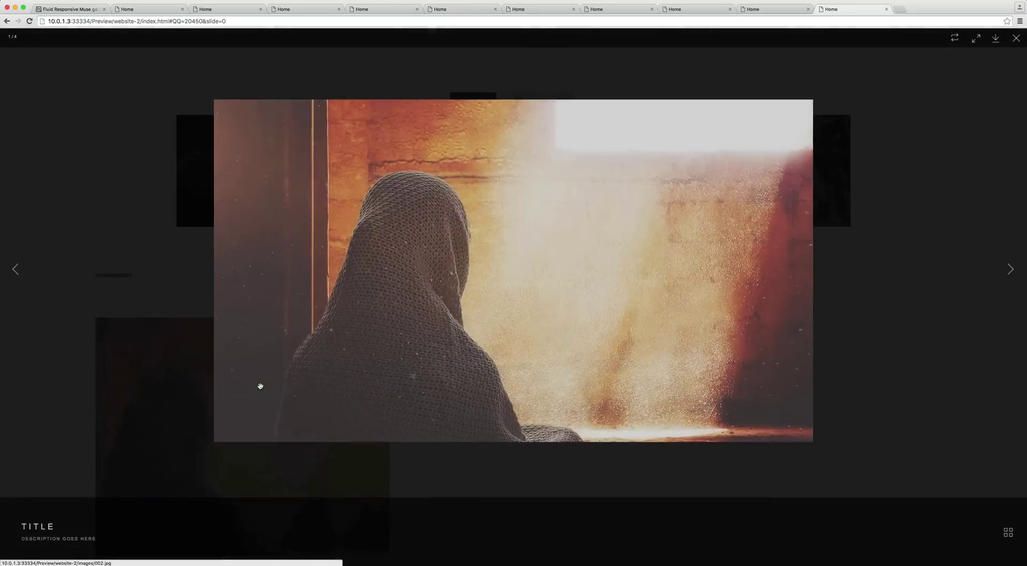
{"action": "left_click", "coordinate": [1008, 532]}
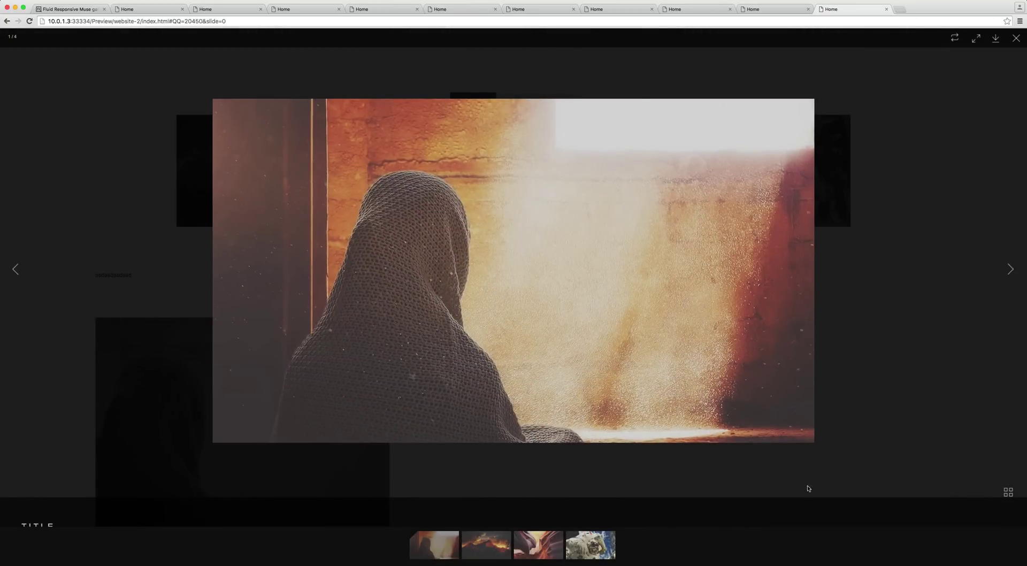
{"action": "left_click", "coordinate": [993, 409]}
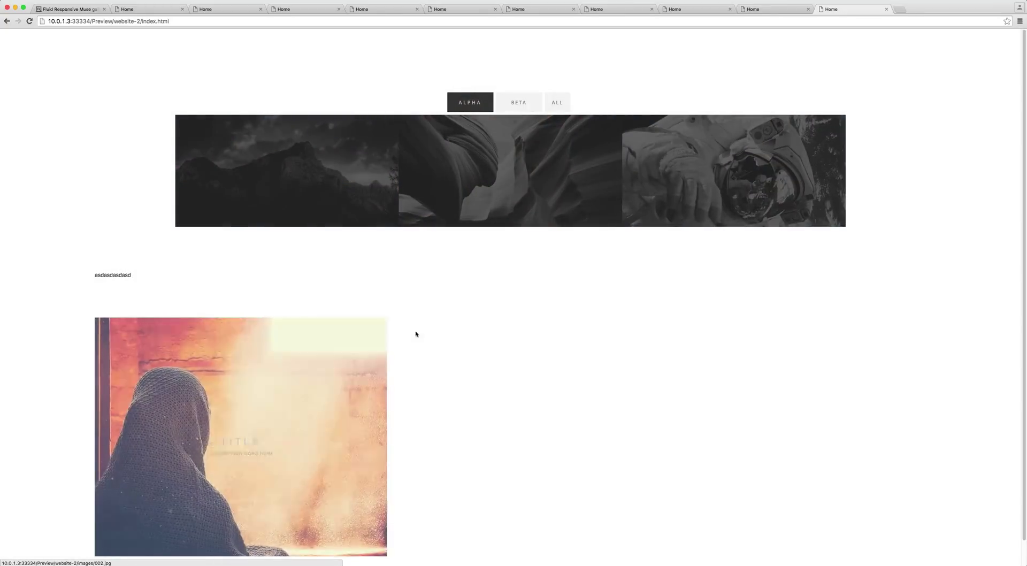
{"action": "key", "text": "super+Tab"}
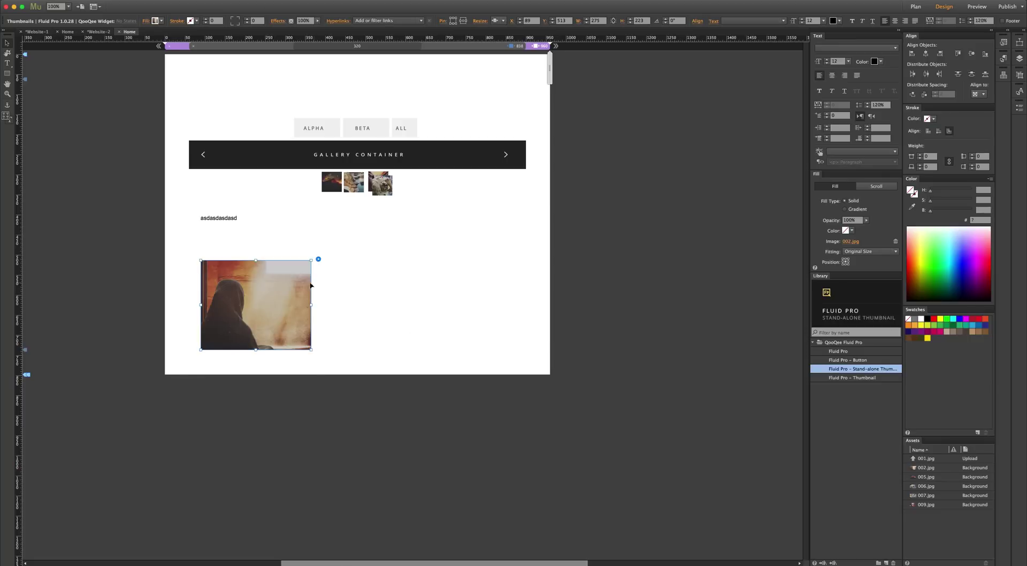
- Move the stand-alone thumbnail further down the page and place a copy of about 467 × 223 px beside it
{"action": "left_click_drag", "start_coordinate": [291, 297], "coordinate": [305, 436]}
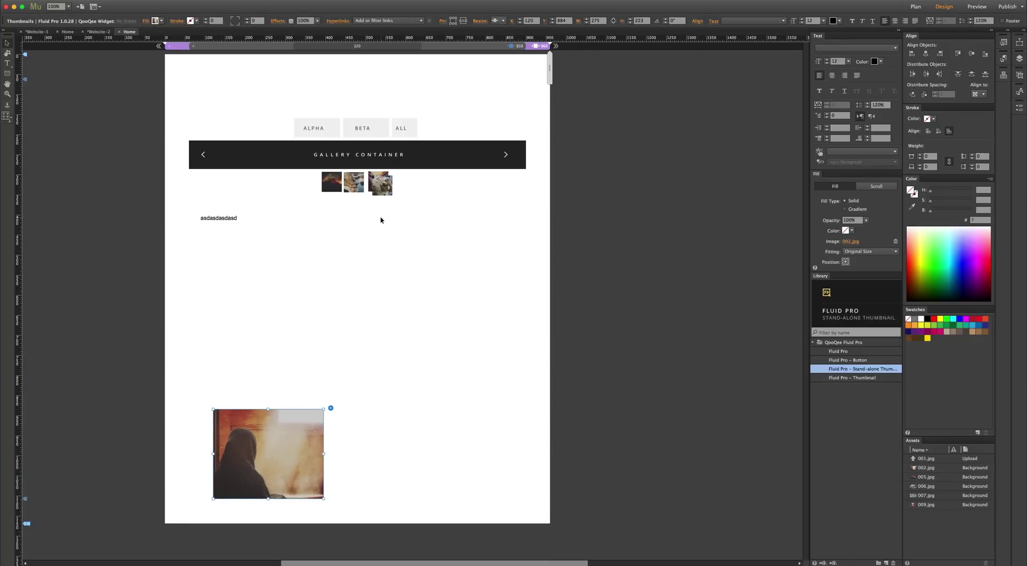
{"action": "left_click_drag", "start_coordinate": [289, 427], "coordinate": [524, 453]}
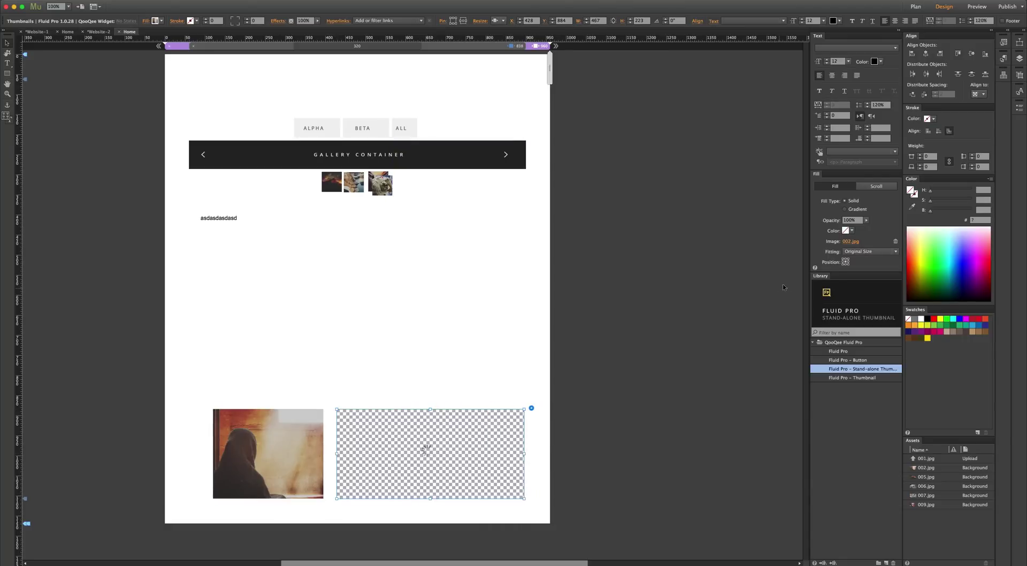
- Set the copied thumbnail's fill image to 008.jpg and switch to the browser preview
{"action": "left_click", "coordinate": [850, 241]}
{"action": "double_click", "coordinate": [589, 177]}
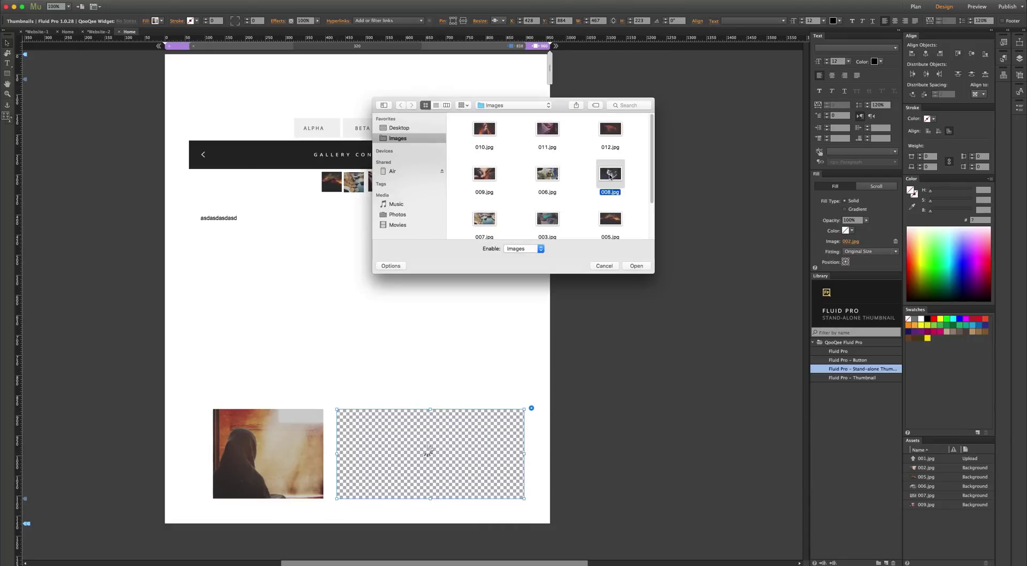
{"action": "key", "text": "super+Tab"}
{"action": "key", "text": "super+Tab"}
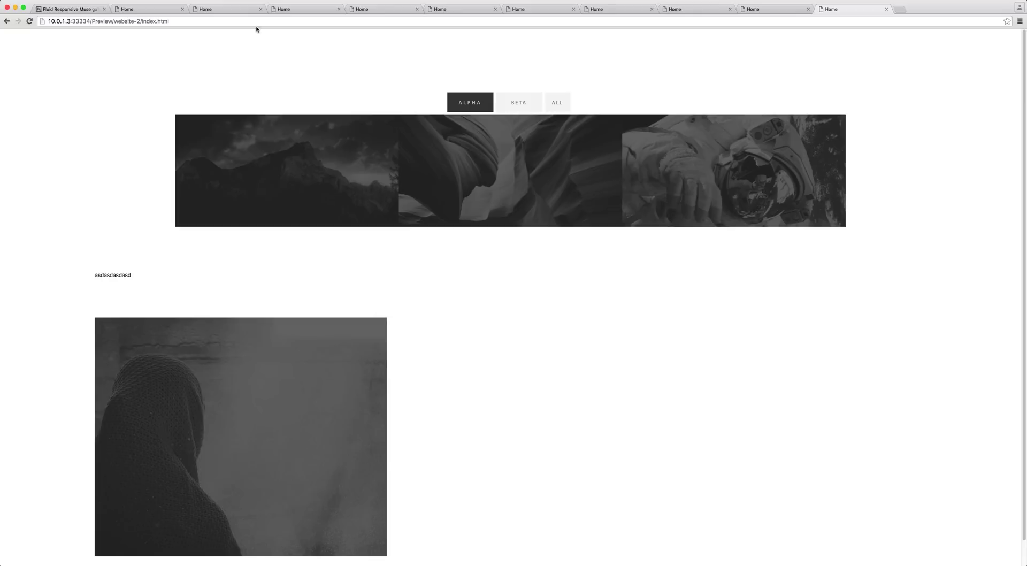
- Open the CL customized layout sample from the Fluid Pro widget's website
{"action": "left_click", "coordinate": [75, 9]}
{"action": "mouse_move", "coordinate": [554, 41]}
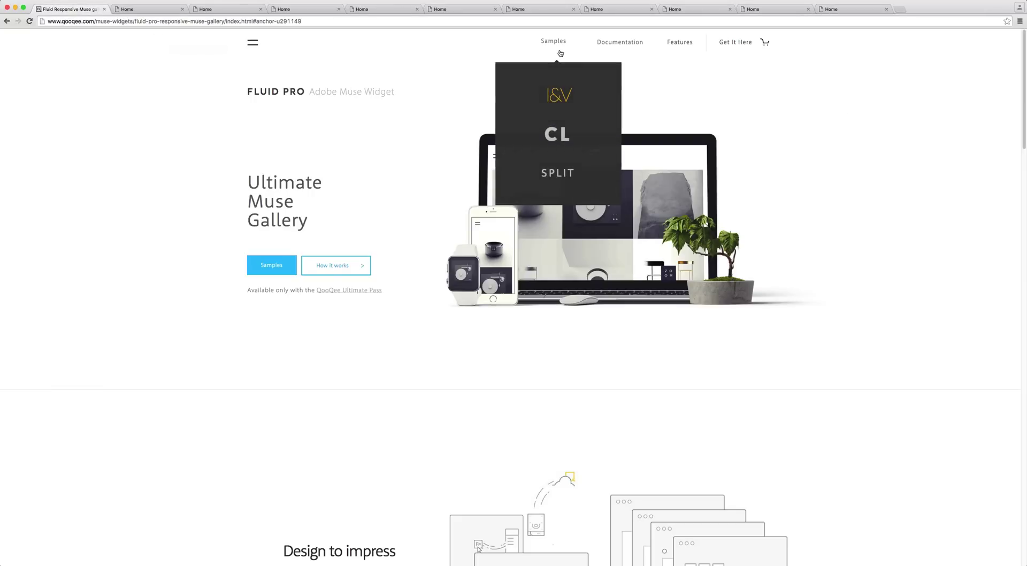
{"action": "left_click", "coordinate": [562, 132]}
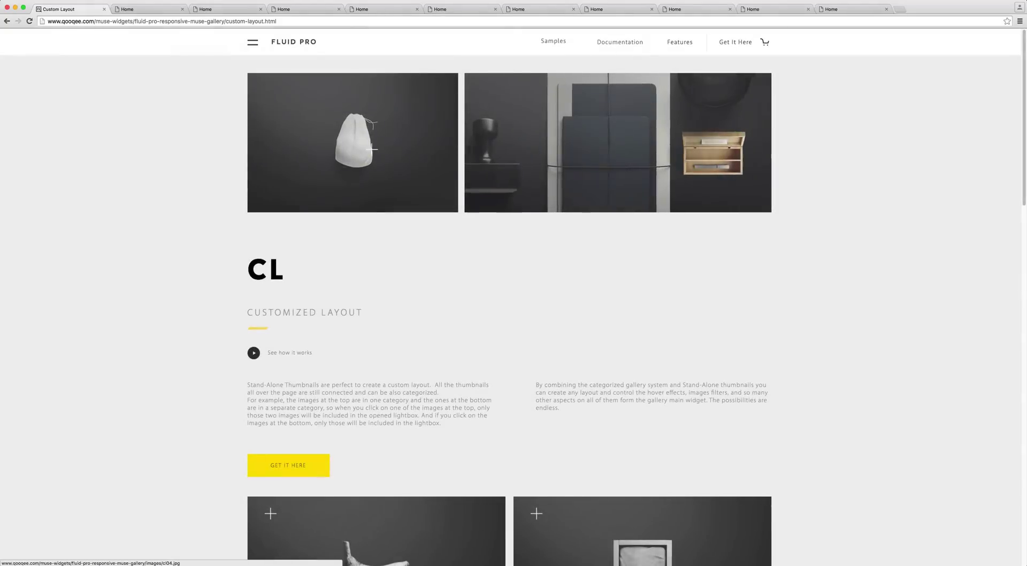
- Examine how the sample page arranges its stand-alone thumbnails and Portfolio category, then return to Muse and deselect the copied thumbnail
{"action": "scroll", "coordinate": [910, 196], "scroll_direction": "down", "scroll_amount": 10}
{"action": "scroll", "coordinate": [909, 198], "scroll_direction": "up", "scroll_amount": 5}
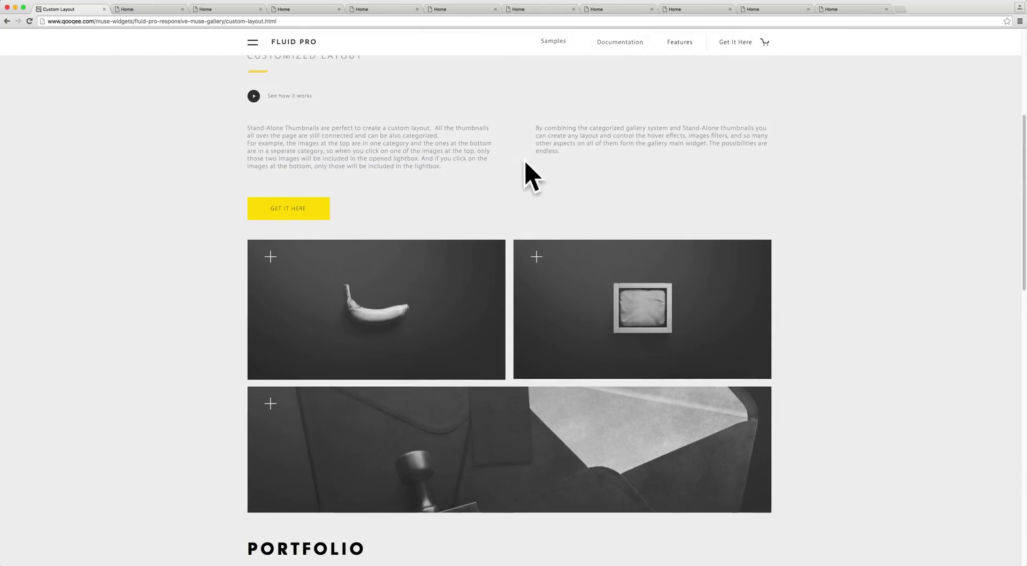
{"action": "scroll", "coordinate": [596, 168], "scroll_direction": "down", "scroll_amount": 1}
{"action": "scroll", "coordinate": [869, 219], "scroll_direction": "down", "scroll_amount": 8}
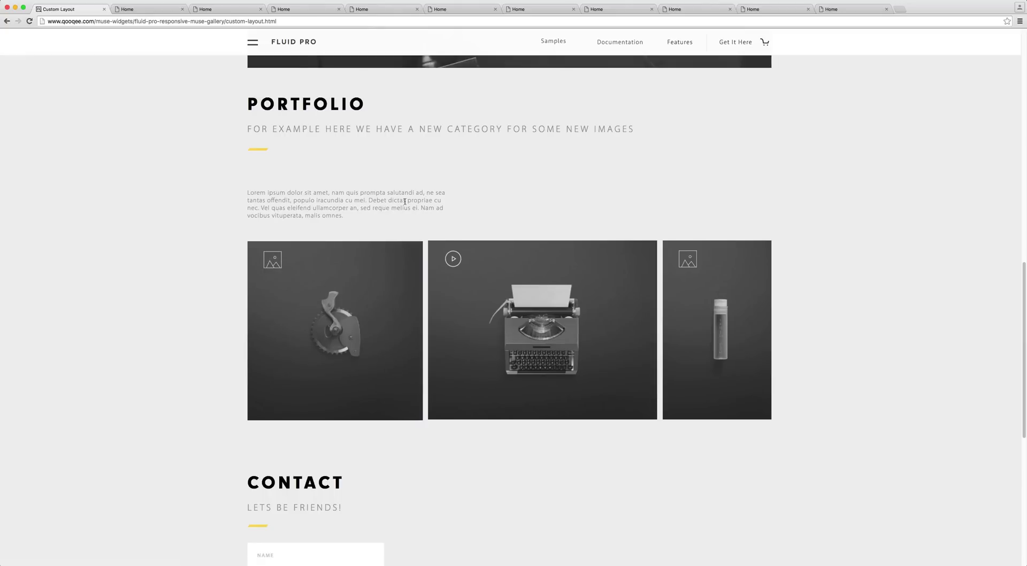
{"action": "scroll", "coordinate": [404, 202], "scroll_direction": "up", "scroll_amount": 6}
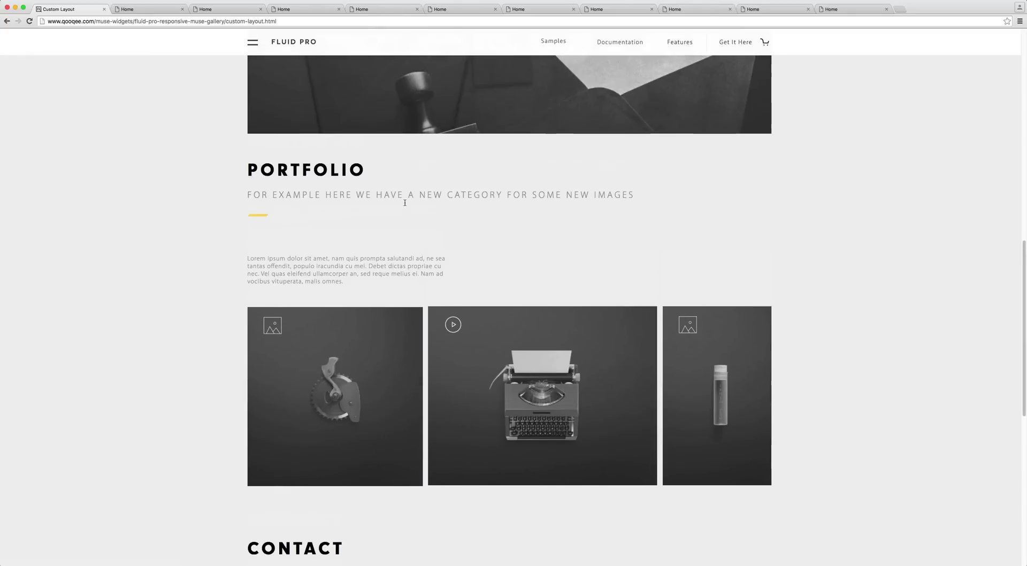
{"action": "scroll", "coordinate": [383, 127], "scroll_direction": "up", "scroll_amount": 4}
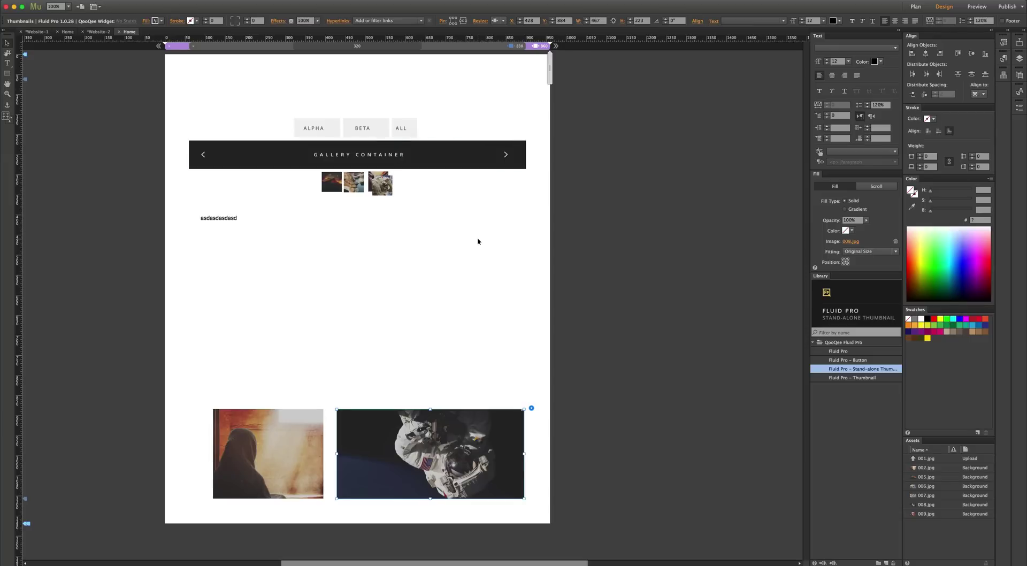
{"action": "left_click", "coordinate": [478, 241]}
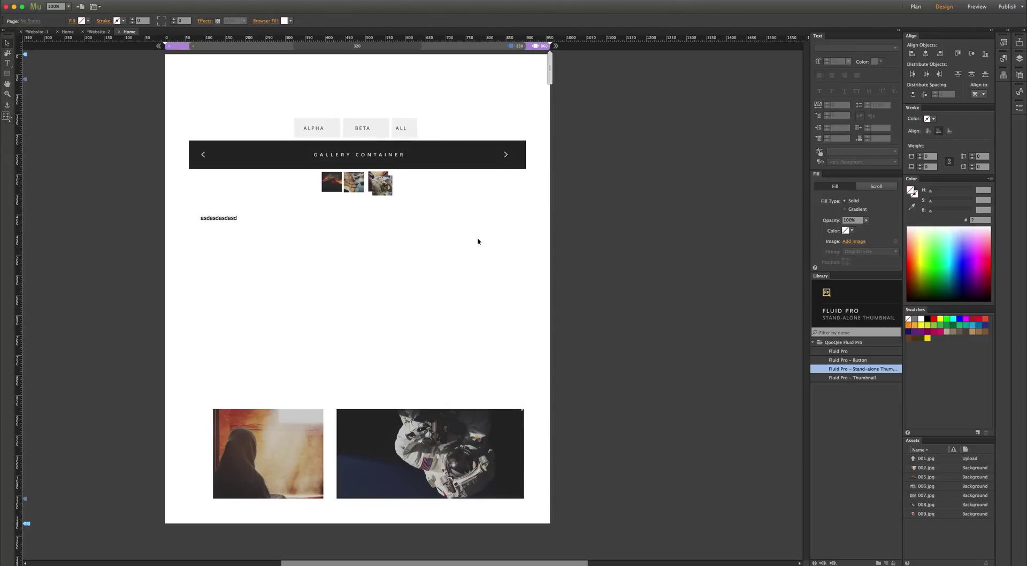